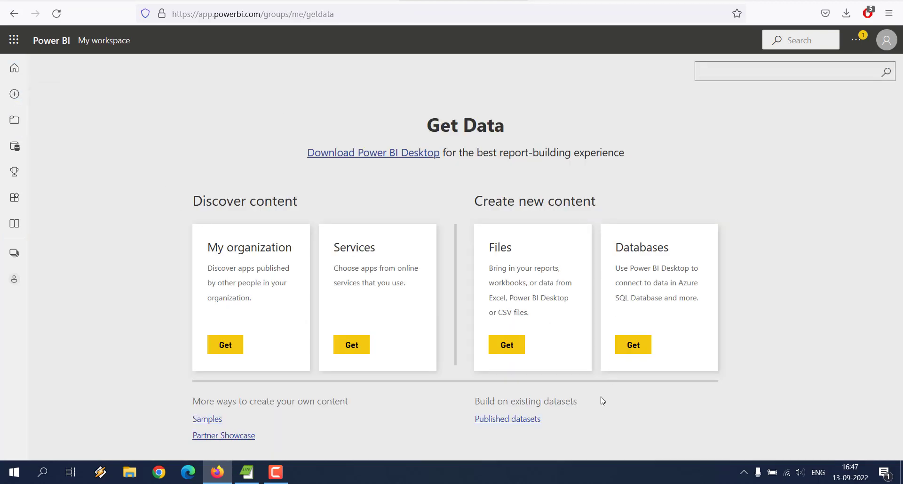
Browse the Power BI apps gallery from online services, then close it
{"action": "left_click", "coordinate": [353, 345]}
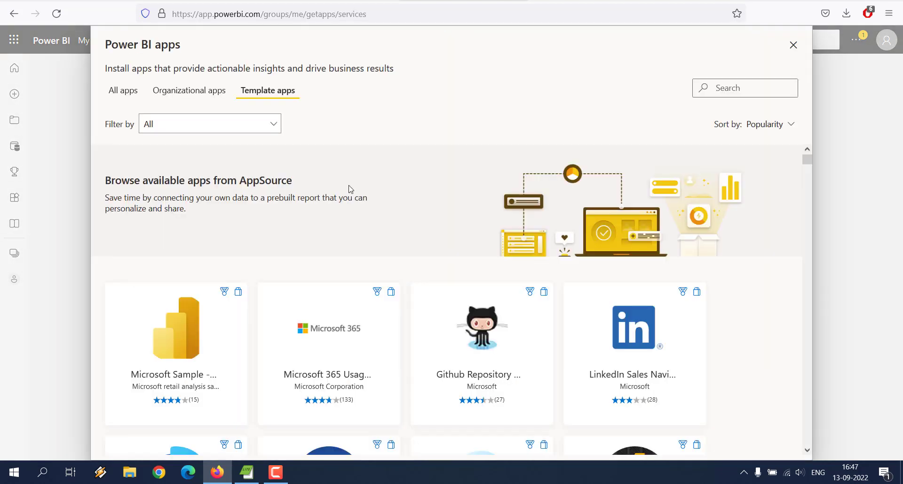
{"action": "scroll", "coordinate": [478, 186], "scroll_direction": "down", "scroll_amount": 6}
{"action": "scroll", "coordinate": [475, 187], "scroll_direction": "down", "scroll_amount": 10}
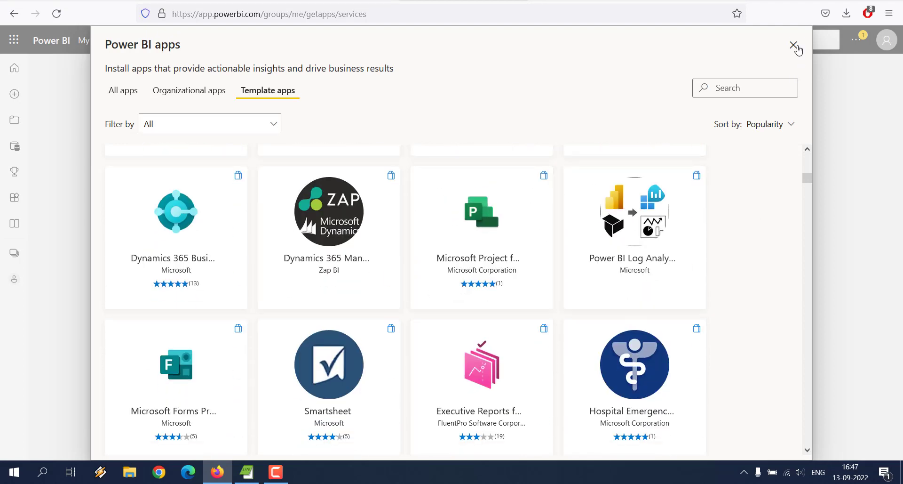
{"action": "left_click", "coordinate": [795, 44]}
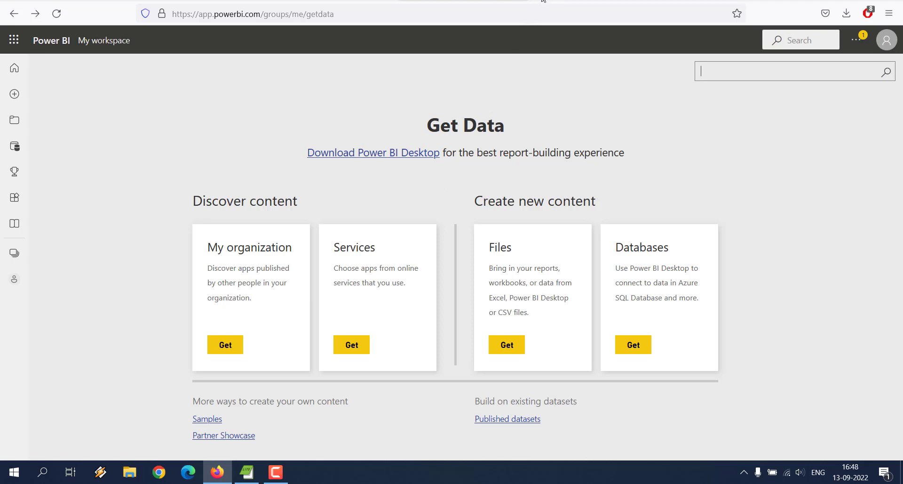
On the An API of Ice And Fire site, read through the Jon Snow characters/583 JSON response
{"action": "left_click", "coordinate": [556, 1]}
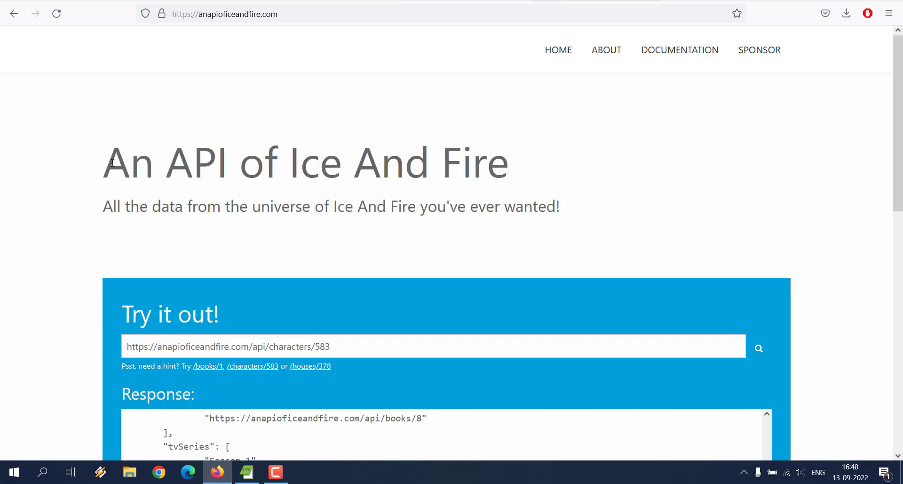
{"action": "left_click_drag", "start_coordinate": [110, 159], "coordinate": [514, 153]}
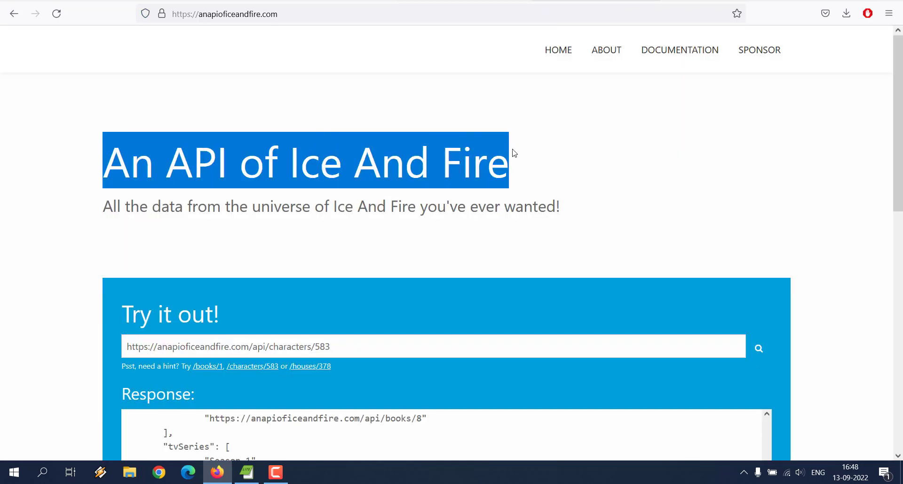
{"action": "scroll", "coordinate": [66, 234], "scroll_direction": "down", "scroll_amount": 5}
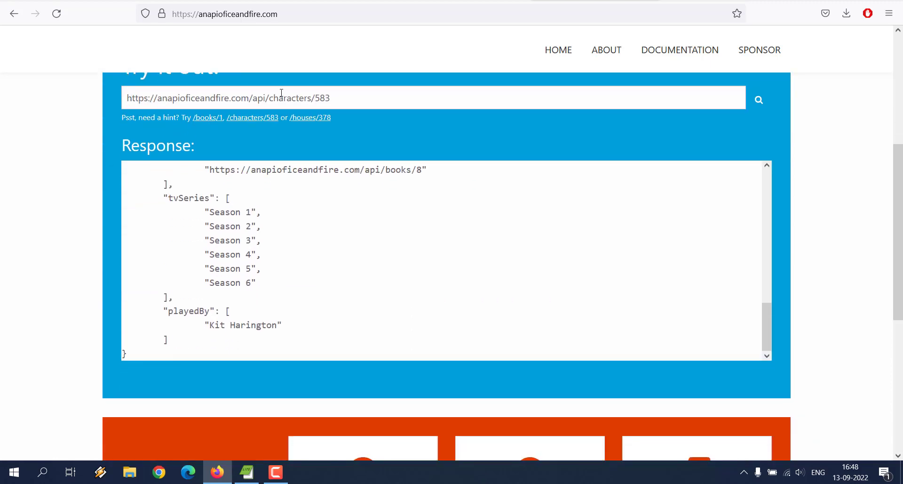
{"action": "scroll", "coordinate": [245, 207], "scroll_direction": "up", "scroll_amount": 10}
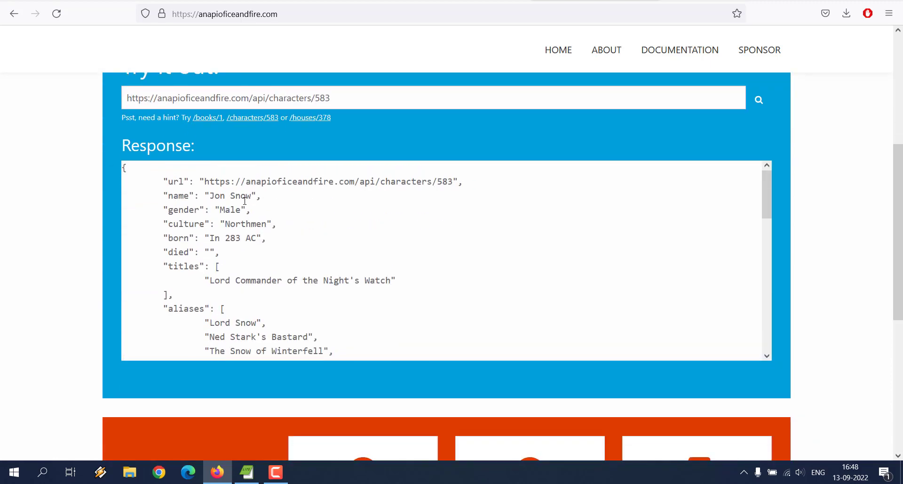
{"action": "left_click_drag", "start_coordinate": [199, 181], "coordinate": [278, 238]}
{"action": "left_click", "coordinate": [294, 278]}
{"action": "scroll", "coordinate": [295, 265], "scroll_direction": "down", "scroll_amount": 5}
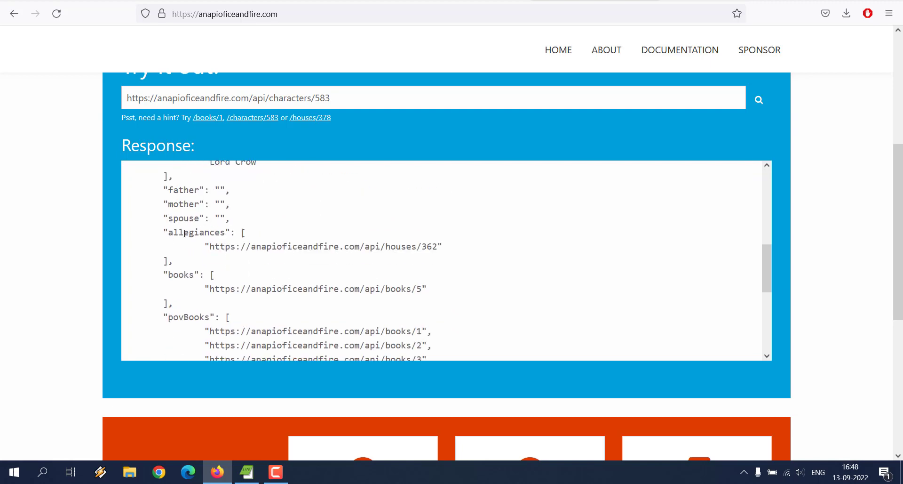
{"action": "scroll", "coordinate": [190, 267], "scroll_direction": "down", "scroll_amount": 2}
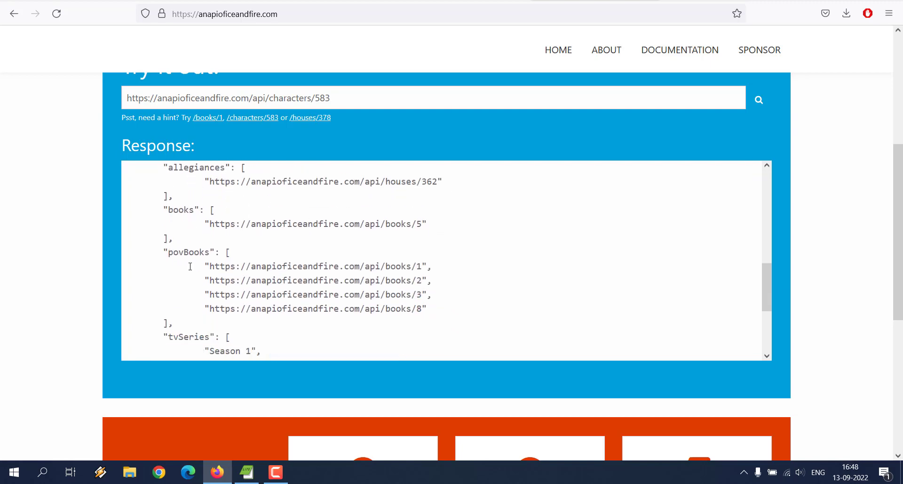
{"action": "scroll", "coordinate": [188, 266], "scroll_direction": "down", "scroll_amount": 3}
{"action": "scroll", "coordinate": [296, 277], "scroll_direction": "up", "scroll_amount": 5}
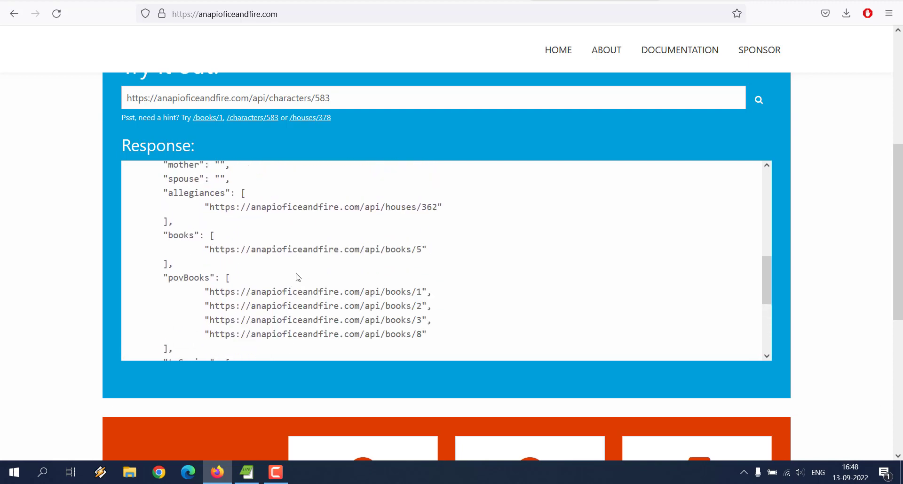
{"action": "scroll", "coordinate": [297, 277], "scroll_direction": "up", "scroll_amount": 5}
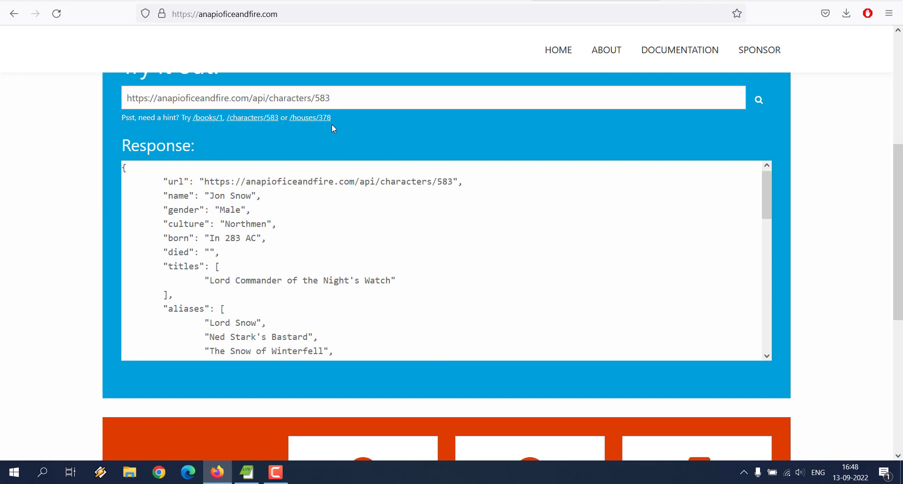
Load the houses/378 sample query and scroll through House Targaryen's coat of arms and founded details
{"action": "left_click", "coordinate": [304, 122]}
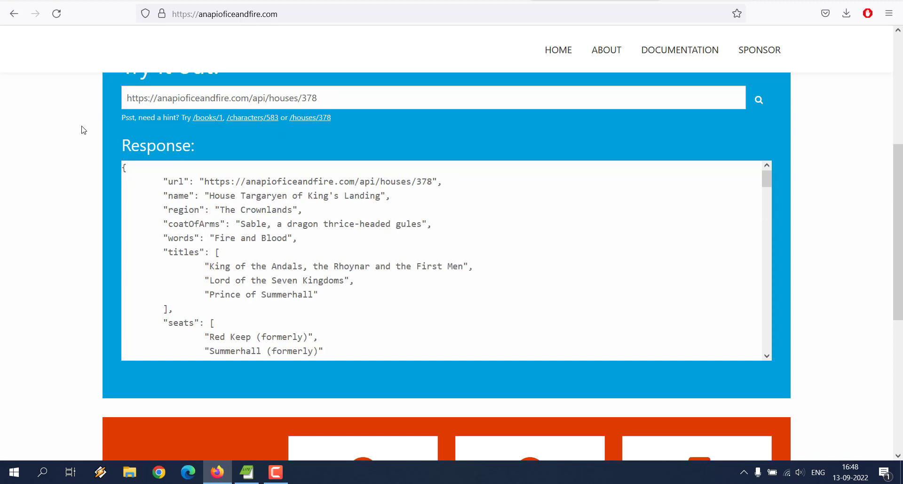
{"action": "left_click_drag", "start_coordinate": [226, 225], "coordinate": [301, 239]}
{"action": "left_click", "coordinate": [308, 242]}
{"action": "scroll", "coordinate": [350, 225], "scroll_direction": "down", "scroll_amount": 3}
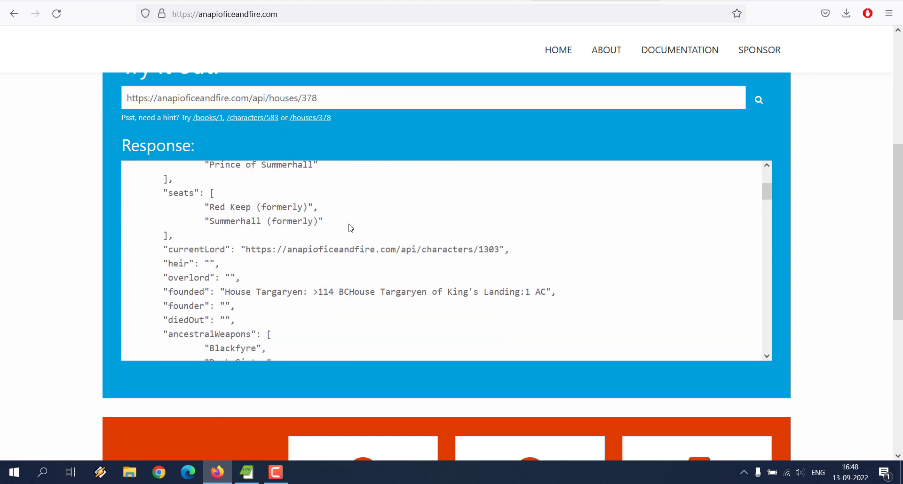
{"action": "scroll", "coordinate": [350, 228], "scroll_direction": "down", "scroll_amount": 15}
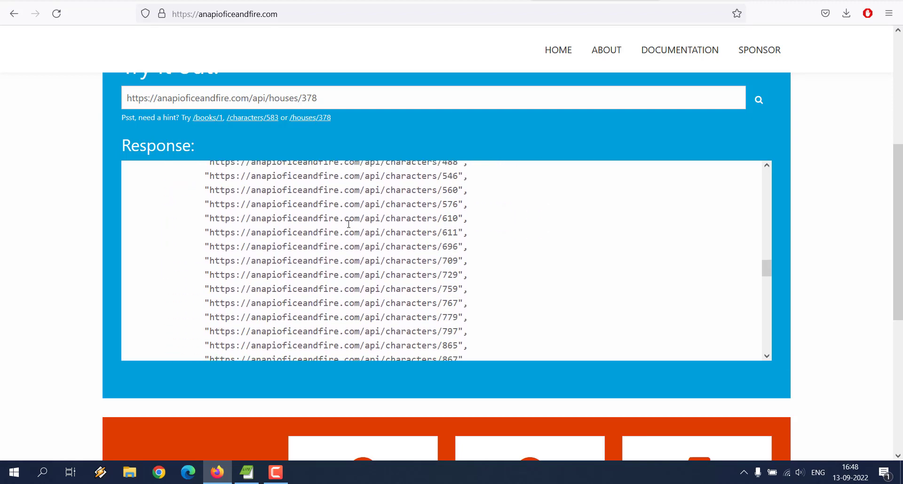
{"action": "scroll", "coordinate": [349, 224], "scroll_direction": "down", "scroll_amount": 10}
{"action": "scroll", "coordinate": [348, 224], "scroll_direction": "up", "scroll_amount": 20}
{"action": "scroll", "coordinate": [348, 224], "scroll_direction": "up", "scroll_amount": 3}
{"action": "left_click_drag", "start_coordinate": [271, 250], "coordinate": [514, 250]}
{"action": "left_click", "coordinate": [543, 248]}
Re-examine the url and words lines of the House Targaryen response
{"action": "scroll", "coordinate": [543, 245], "scroll_direction": "up", "scroll_amount": 6}
{"action": "scroll", "coordinate": [541, 244], "scroll_direction": "down", "scroll_amount": 3}
{"action": "scroll", "coordinate": [542, 244], "scroll_direction": "up", "scroll_amount": 4}
{"action": "left_click_drag", "start_coordinate": [241, 181], "coordinate": [312, 185]}
{"action": "left_click", "coordinate": [313, 185]}
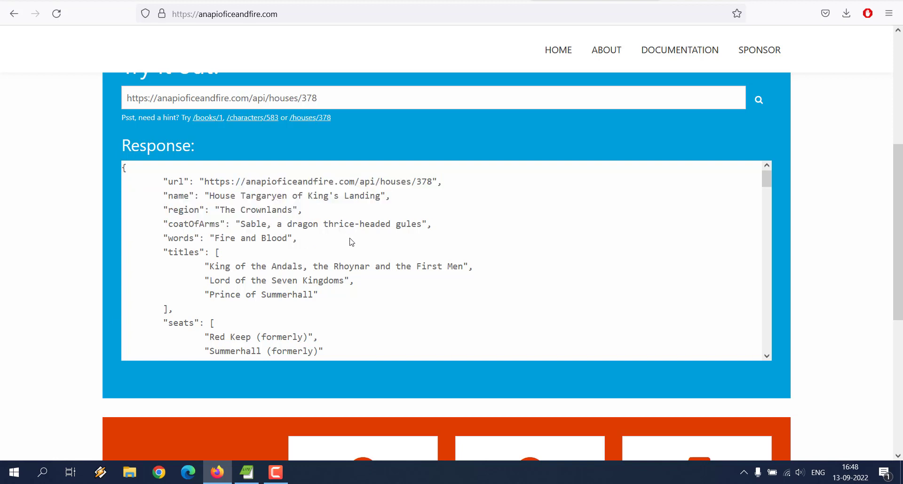
{"action": "left_click_drag", "start_coordinate": [225, 237], "coordinate": [246, 238]}
{"action": "left_click", "coordinate": [324, 247]}
{"action": "scroll", "coordinate": [322, 259], "scroll_direction": "down", "scroll_amount": 2}
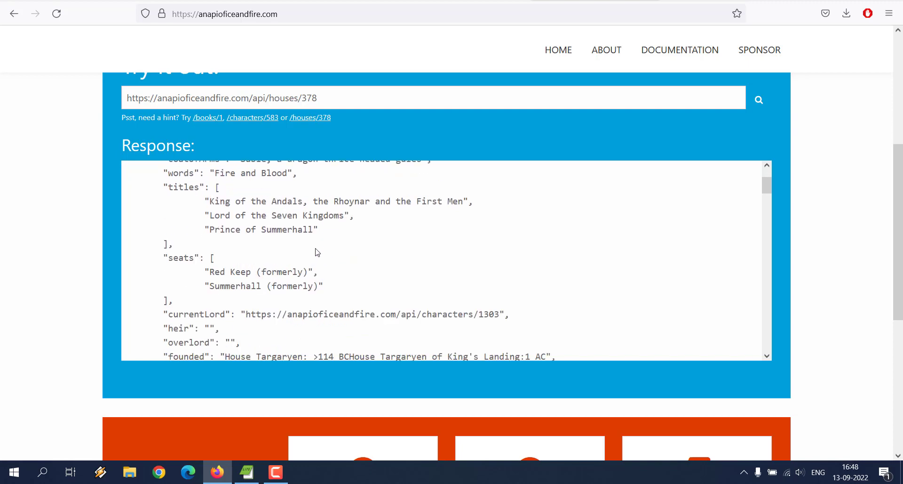
{"action": "scroll", "coordinate": [316, 278], "scroll_direction": "down", "scroll_amount": 5}
{"action": "scroll", "coordinate": [316, 279], "scroll_direction": "up", "scroll_amount": 2}
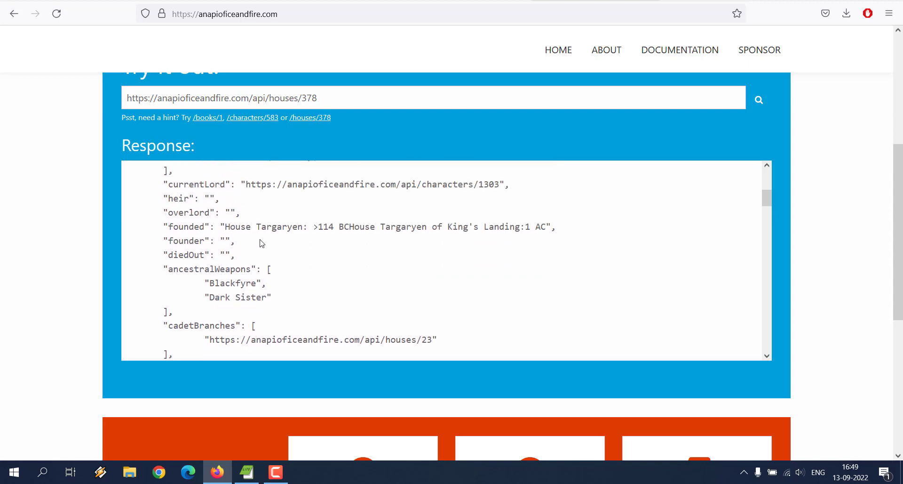
{"action": "scroll", "coordinate": [369, 268], "scroll_direction": "down", "scroll_amount": 5}
{"action": "scroll", "coordinate": [368, 264], "scroll_direction": "up", "scroll_amount": 10}
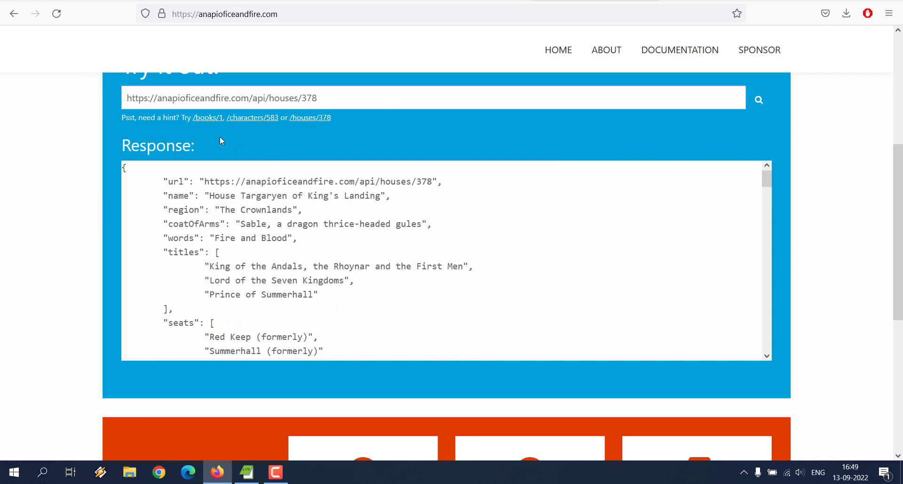
Load the books/1 sample query and scroll through A Game of Thrones' characters list
{"action": "left_click", "coordinate": [210, 118]}
{"action": "double_click", "coordinate": [229, 194]}
{"action": "left_click", "coordinate": [235, 195]}
{"action": "scroll", "coordinate": [454, 231], "scroll_direction": "down", "scroll_amount": 3}
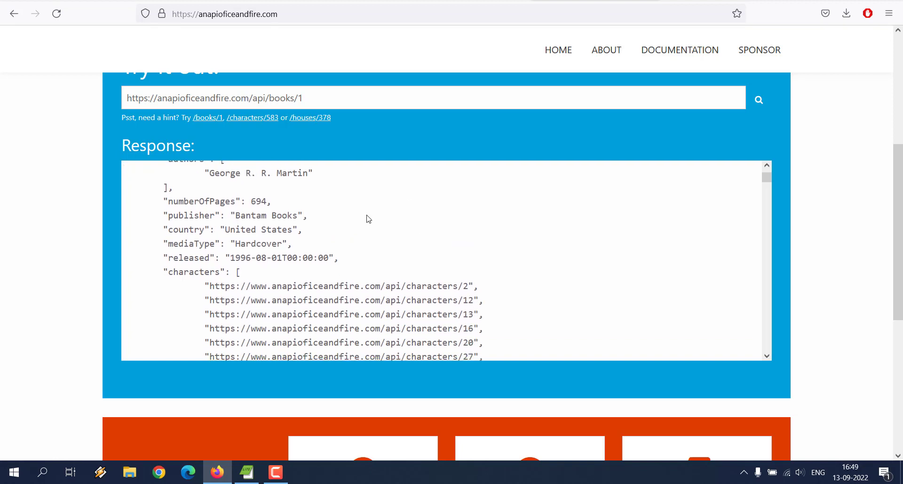
{"action": "scroll", "coordinate": [369, 212], "scroll_direction": "down", "scroll_amount": 10}
{"action": "scroll", "coordinate": [371, 213], "scroll_direction": "down", "scroll_amount": 20}
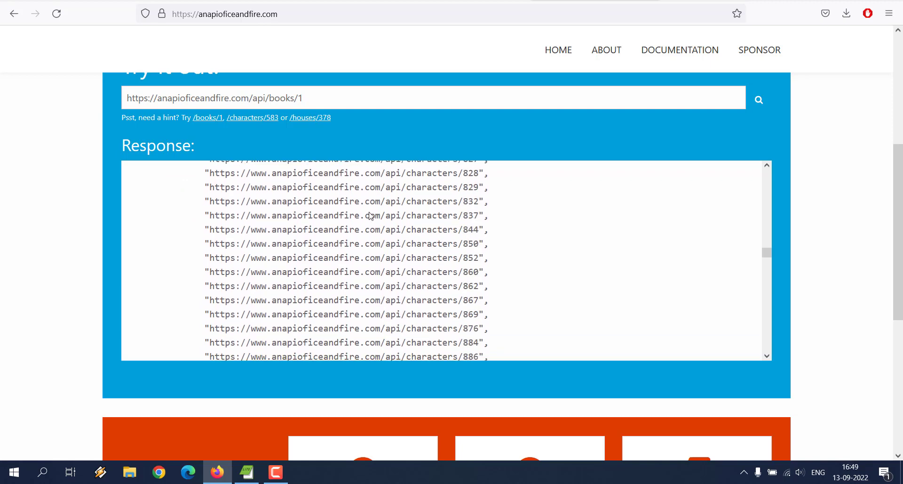
{"action": "scroll", "coordinate": [371, 214], "scroll_direction": "down", "scroll_amount": 20}
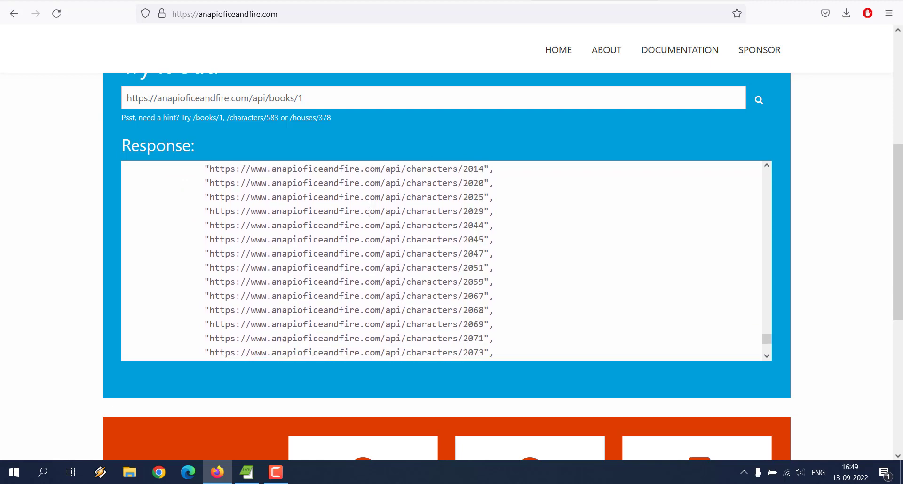
{"action": "scroll", "coordinate": [370, 212], "scroll_direction": "down", "scroll_amount": 5}
{"action": "left_click_drag", "start_coordinate": [768, 348], "coordinate": [773, 168]}
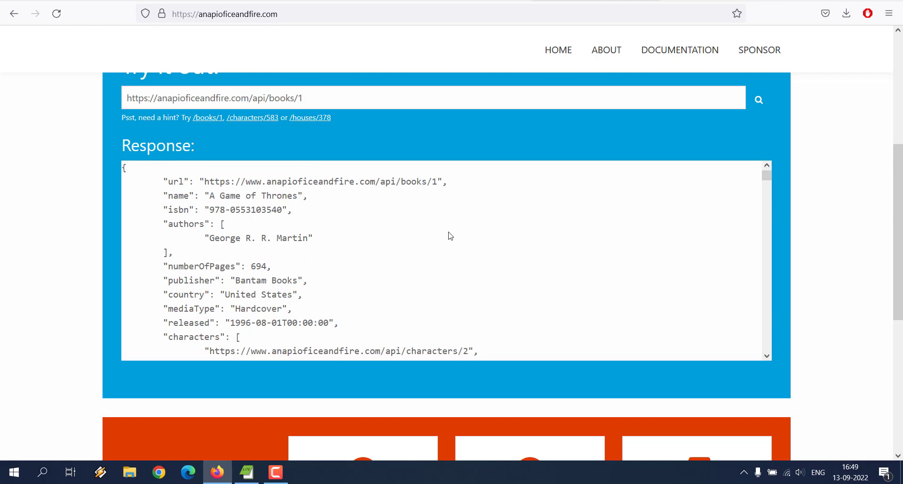
Select the full books/1 query URL in the query field
{"action": "left_click", "coordinate": [299, 100]}
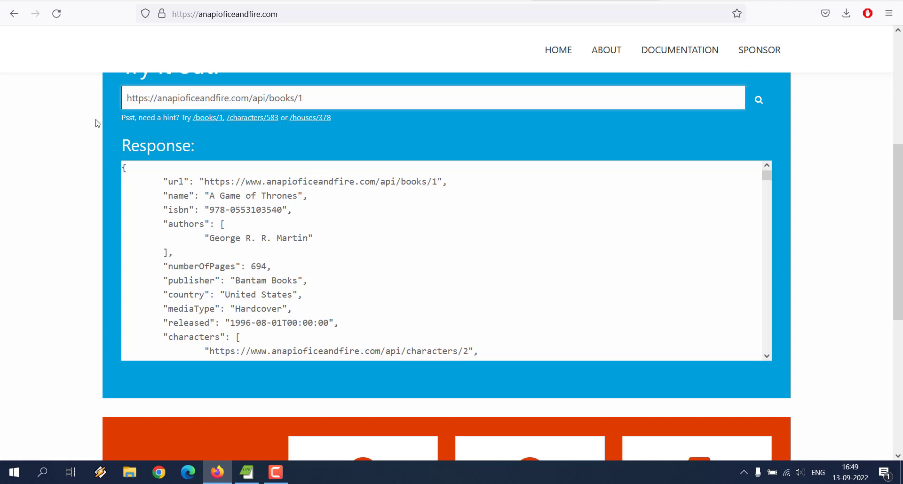
{"action": "scroll", "coordinate": [312, 153], "scroll_direction": "up", "scroll_amount": 2}
{"action": "left_click_drag", "start_coordinate": [302, 160], "coordinate": [126, 160]}
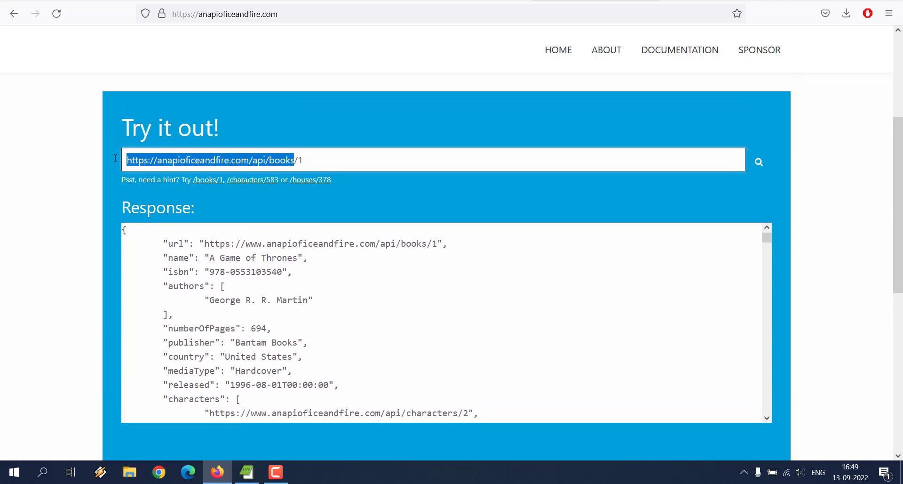
{"action": "left_click", "coordinate": [333, 157]}
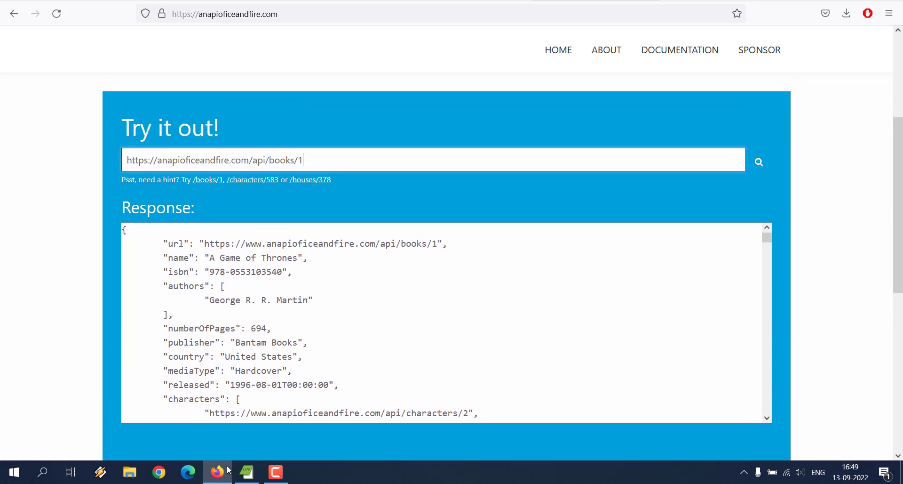
Search 'power' in the Start menu and open Power BI Desktop
{"action": "left_click", "coordinate": [43, 471]}
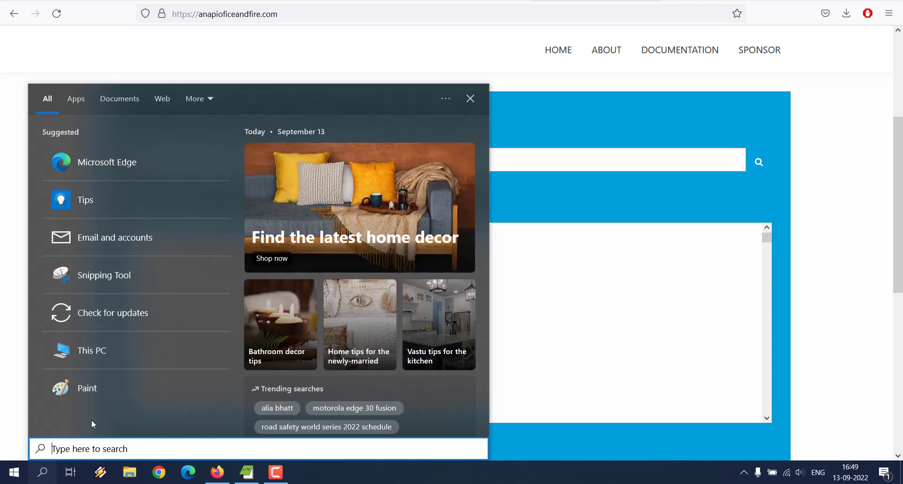
{"action": "type", "text": "power"}
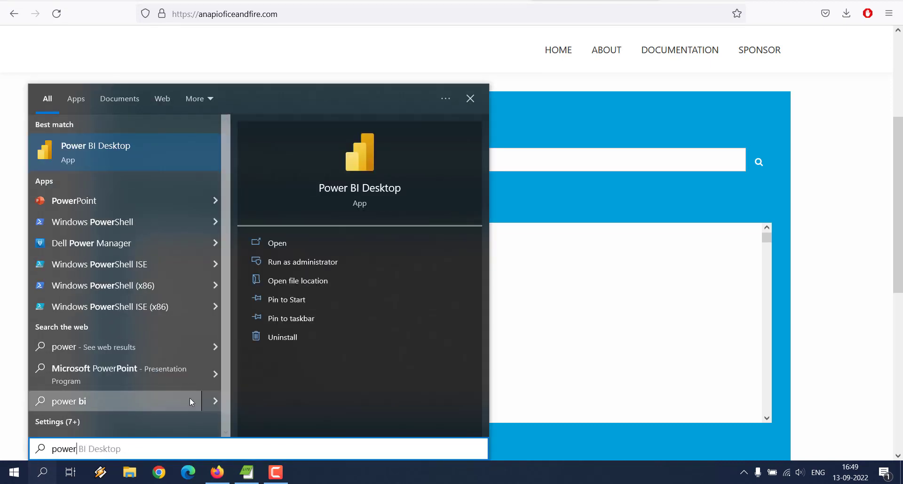
{"action": "left_click", "coordinate": [282, 241]}
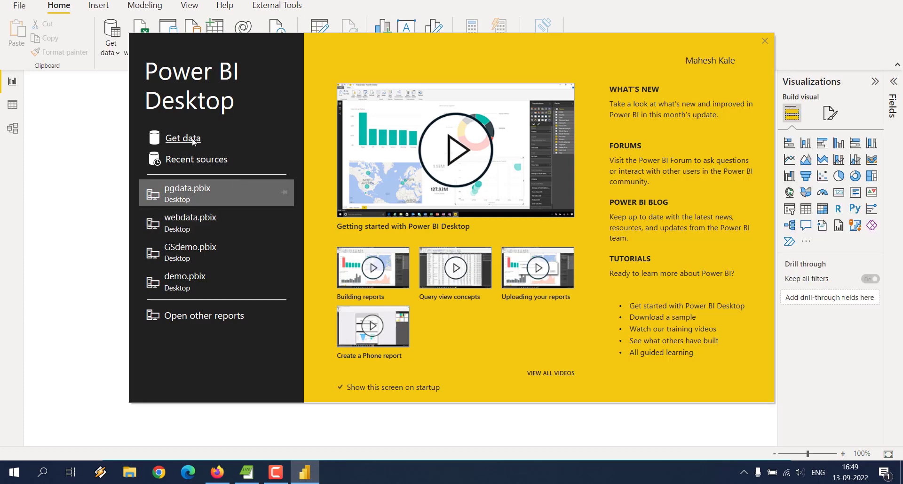
Close the welcome screen and connect with the Web connector found by searching 'We' in Get Data
{"action": "left_click", "coordinate": [230, 138]}
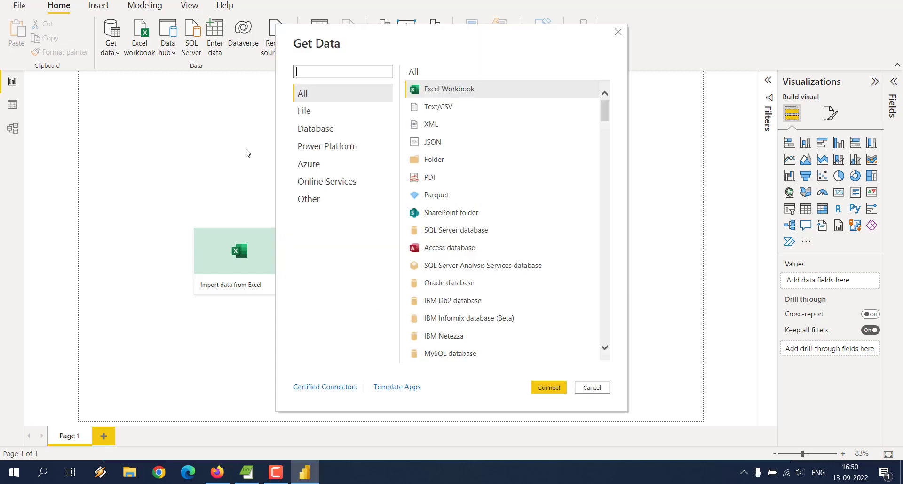
{"action": "left_click", "coordinate": [323, 72]}
{"action": "type", "text": "We"}
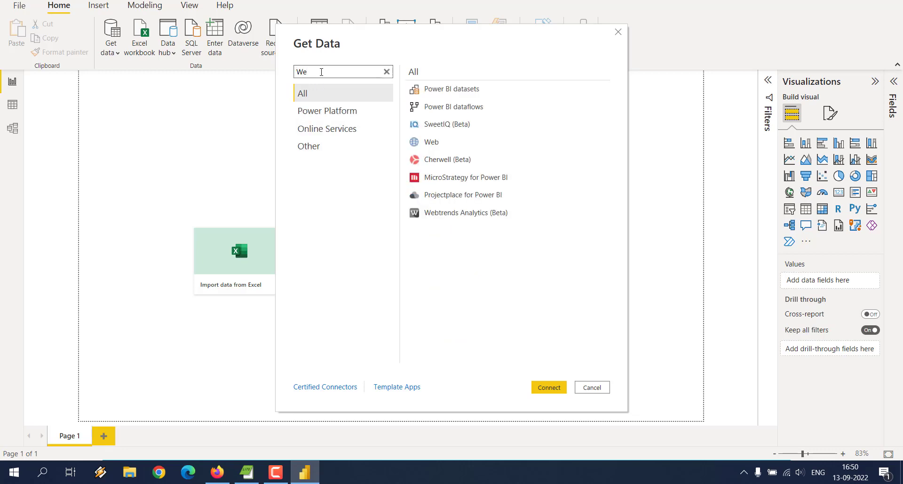
{"action": "left_click", "coordinate": [427, 147]}
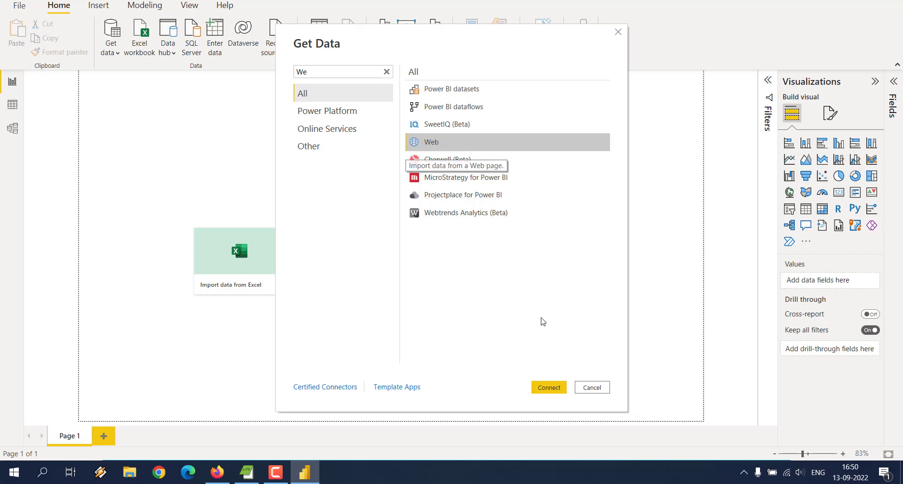
{"action": "left_click", "coordinate": [537, 387]}
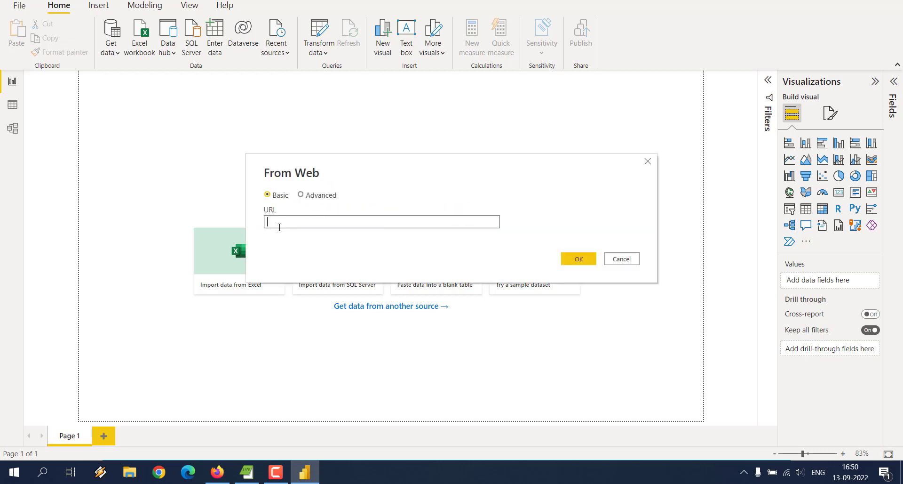
Copy the books API address from Firefox into the From Web URL box
{"action": "left_click", "coordinate": [217, 472]}
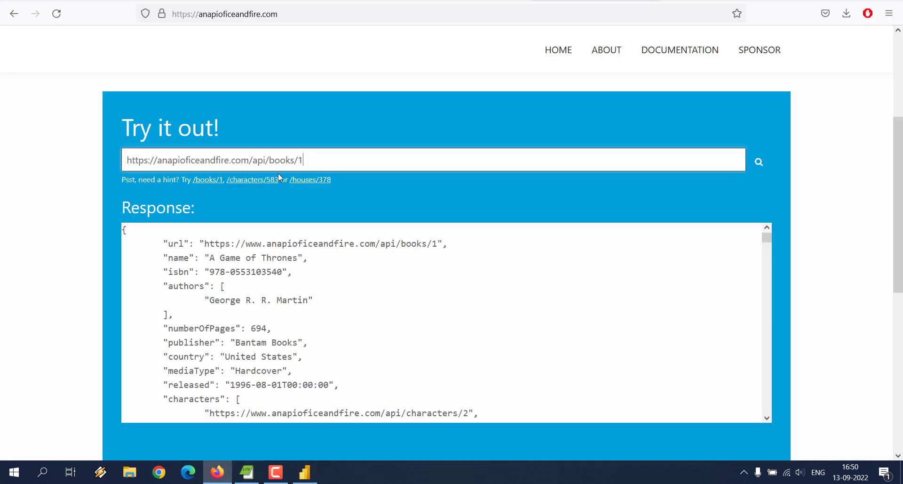
{"action": "left_click_drag", "start_coordinate": [298, 160], "coordinate": [119, 158]}
{"action": "key", "text": "ctrl+c"}
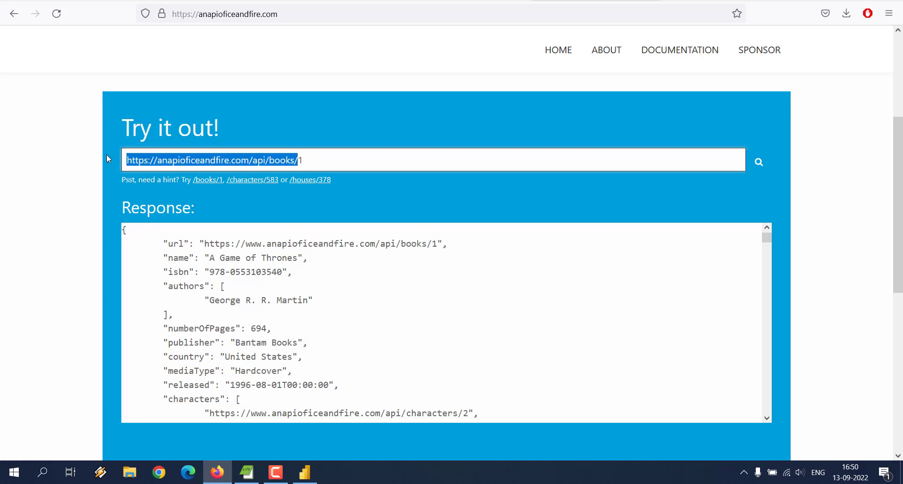
{"action": "left_click", "coordinate": [308, 165]}
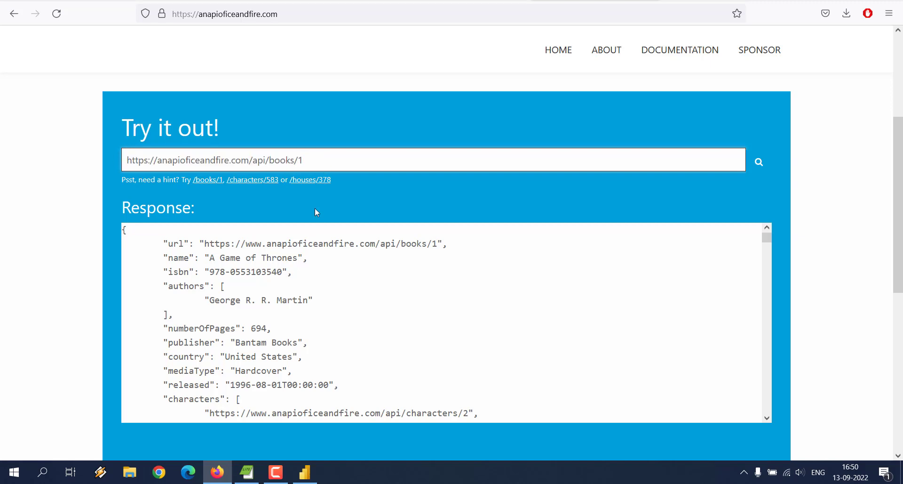
{"action": "left_click", "coordinate": [304, 470]}
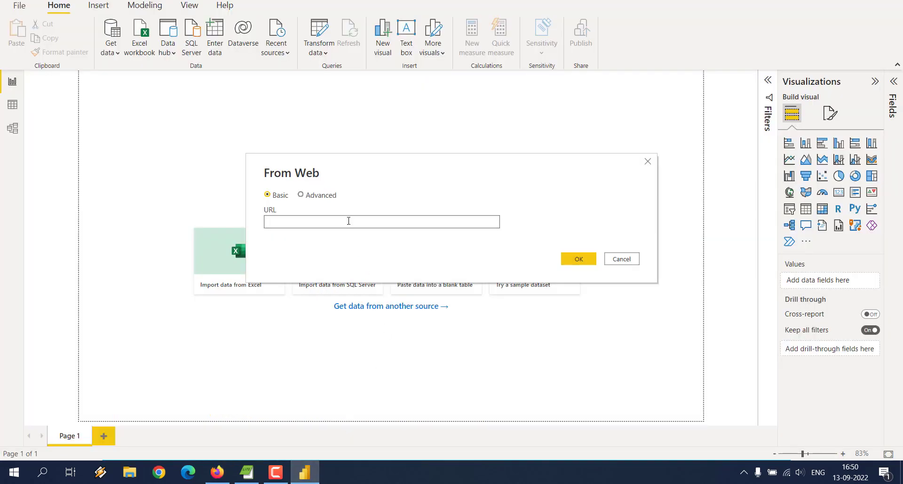
{"action": "key", "text": "ctrl+v"}
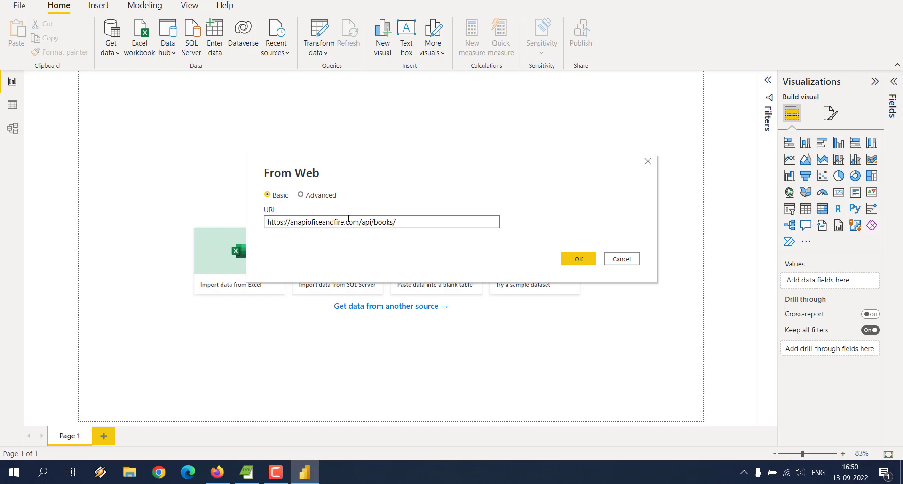
{"action": "left_click", "coordinate": [579, 258]}
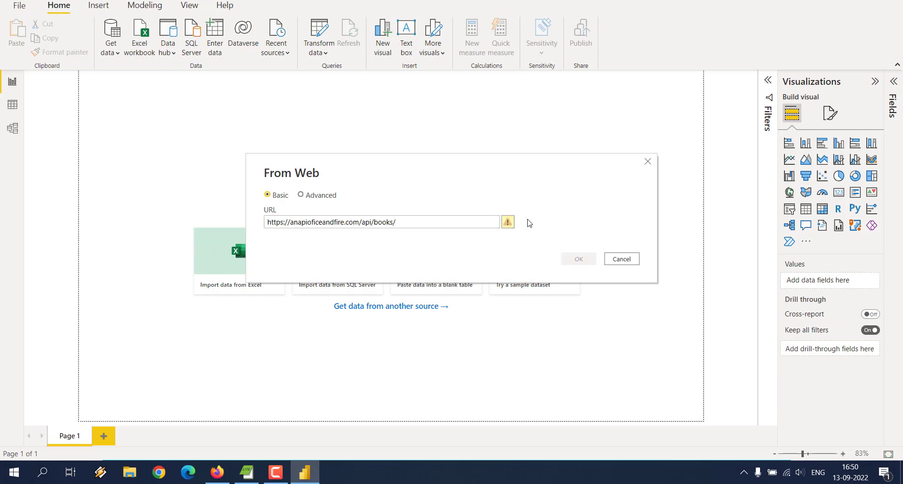
{"action": "left_click", "coordinate": [425, 221]}
{"action": "left_click_drag", "start_coordinate": [397, 222], "coordinate": [375, 222]}
{"action": "key", "text": "BackSpace"}
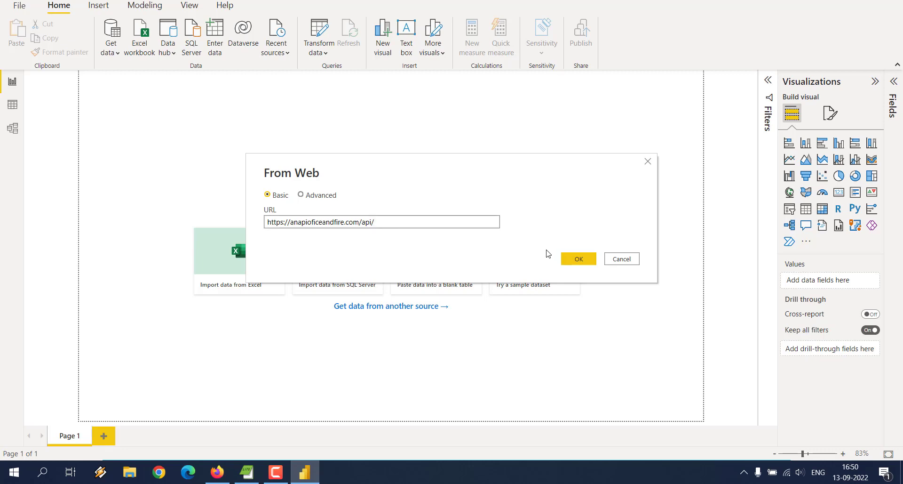
{"action": "left_click", "coordinate": [582, 263]}
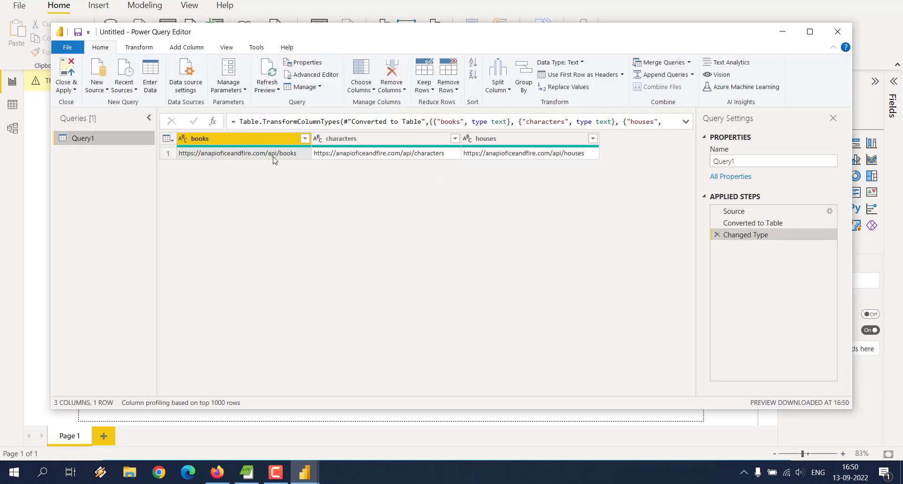
Close Power Query Editor with Not now, leaving Query1 unapplied, and choose Web from Get data
{"action": "left_click", "coordinate": [238, 154]}
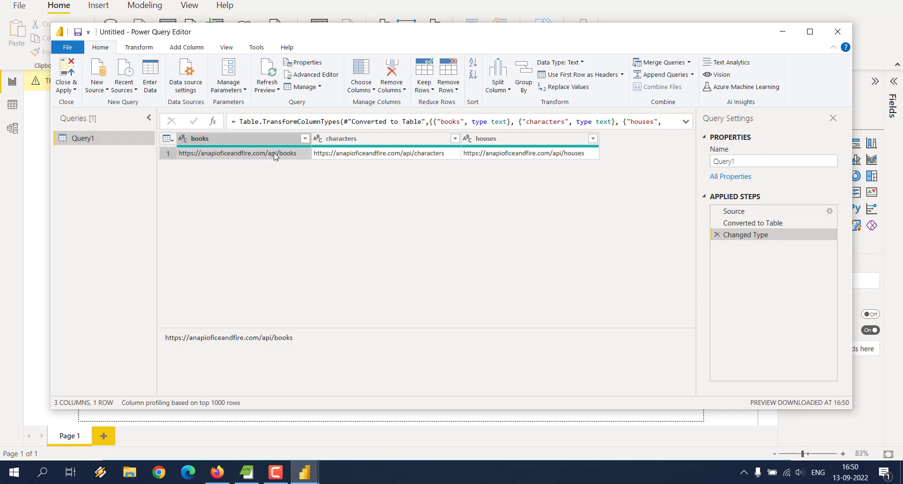
{"action": "left_click", "coordinate": [838, 32]}
{"action": "left_click", "coordinate": [508, 241]}
{"action": "left_click", "coordinate": [118, 55]}
{"action": "left_click", "coordinate": [144, 228]}
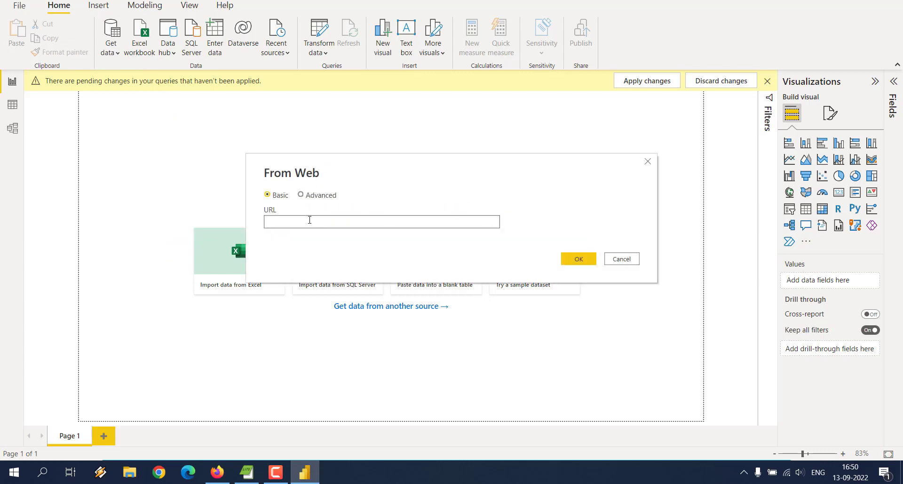
{"action": "left_click", "coordinate": [301, 195]}
{"action": "left_click", "coordinate": [300, 225]}
{"action": "key", "text": "ctrl+v"}
{"action": "double_click", "coordinate": [410, 222]}
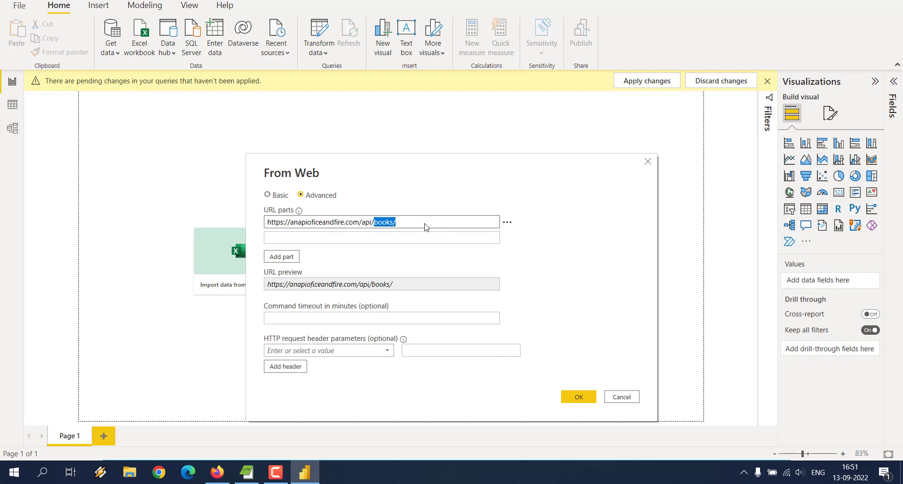
{"action": "left_click", "coordinate": [388, 256]}
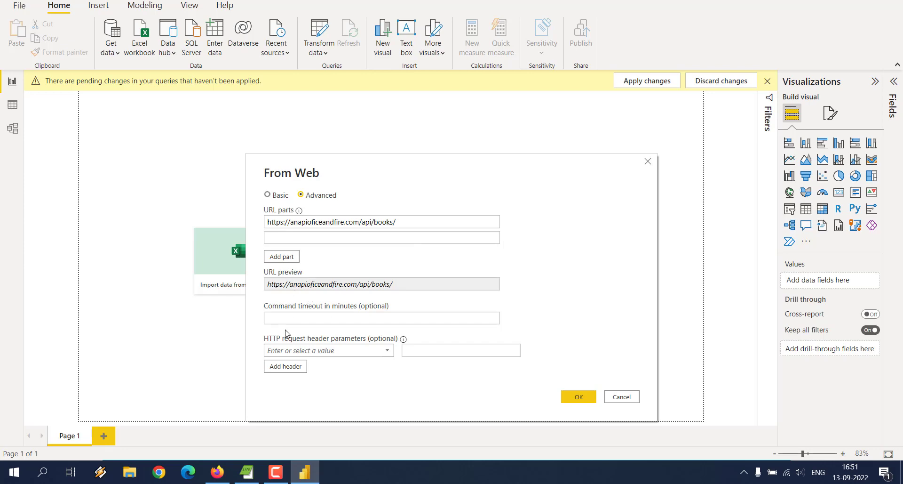
{"action": "left_click", "coordinate": [578, 398]}
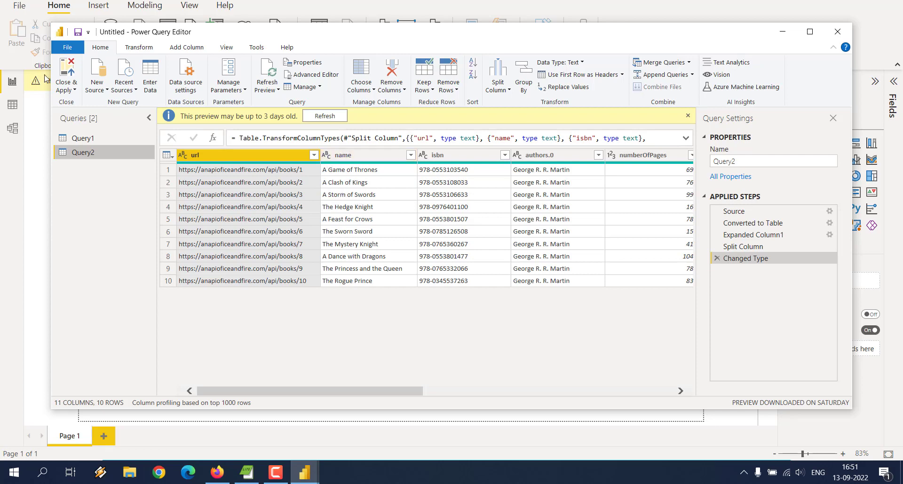
Close & Apply so Query1 (1 row) and Query2 (10 rows) load into the report
{"action": "left_click", "coordinate": [65, 71]}
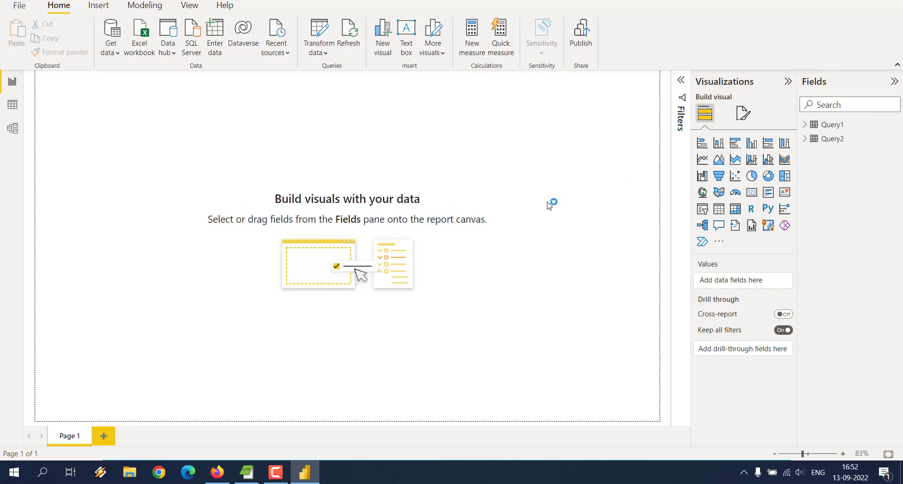
{"action": "left_click", "coordinate": [805, 138]}
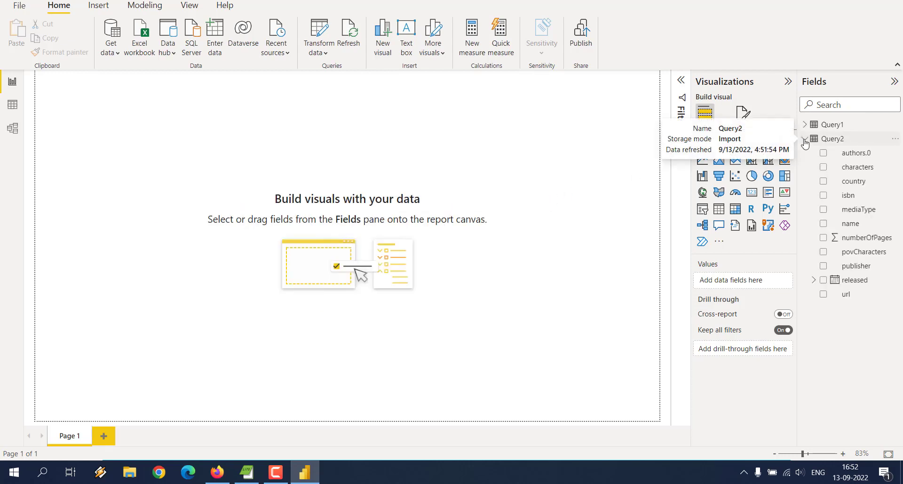
{"action": "left_click", "coordinate": [805, 140]}
{"action": "left_click", "coordinate": [807, 127]}
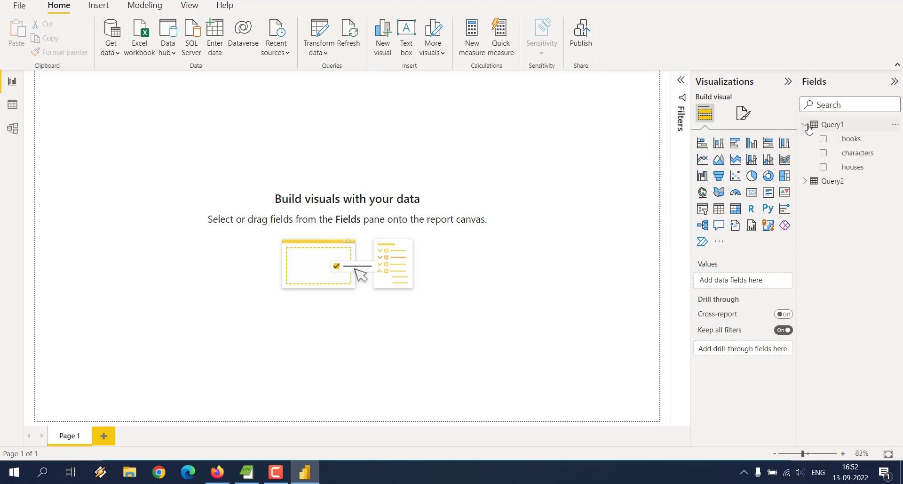
{"action": "left_click", "coordinate": [807, 125]}
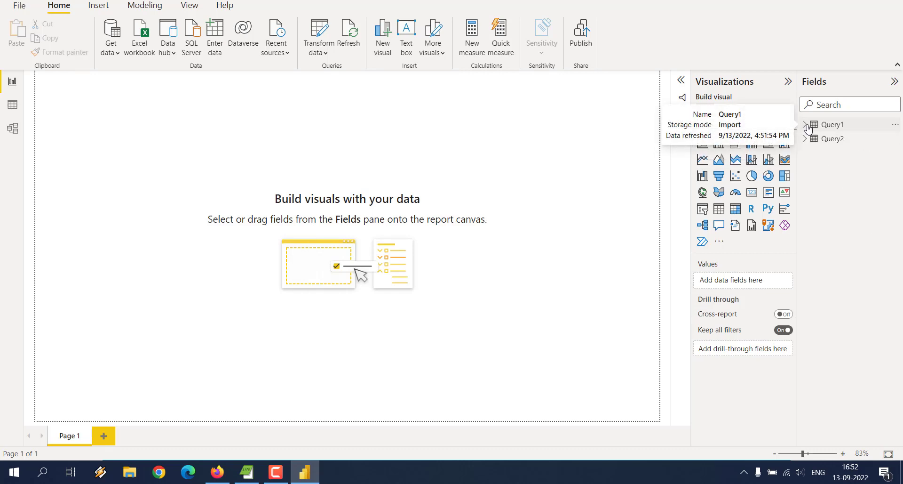
{"action": "left_click", "coordinate": [805, 140]}
{"action": "left_click", "coordinate": [805, 139]}
{"action": "left_click", "coordinate": [805, 124]}
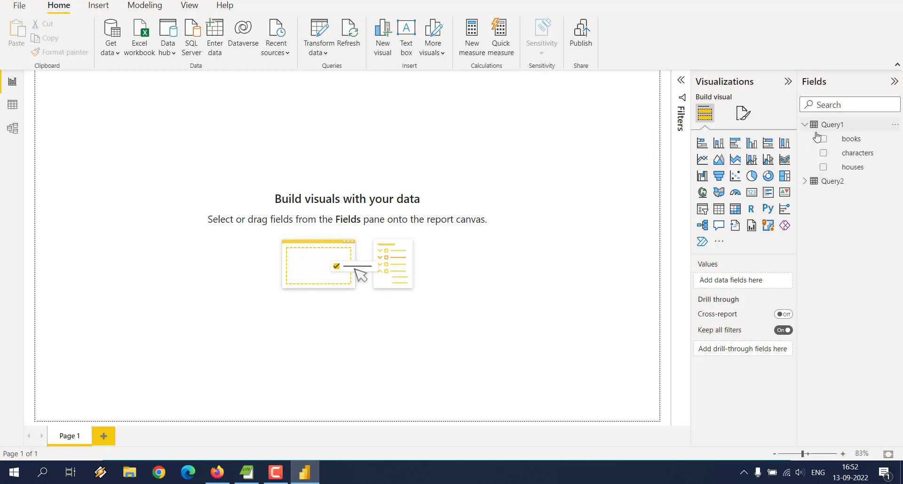
{"action": "left_click", "coordinate": [806, 125]}
{"action": "left_click", "coordinate": [808, 140]}
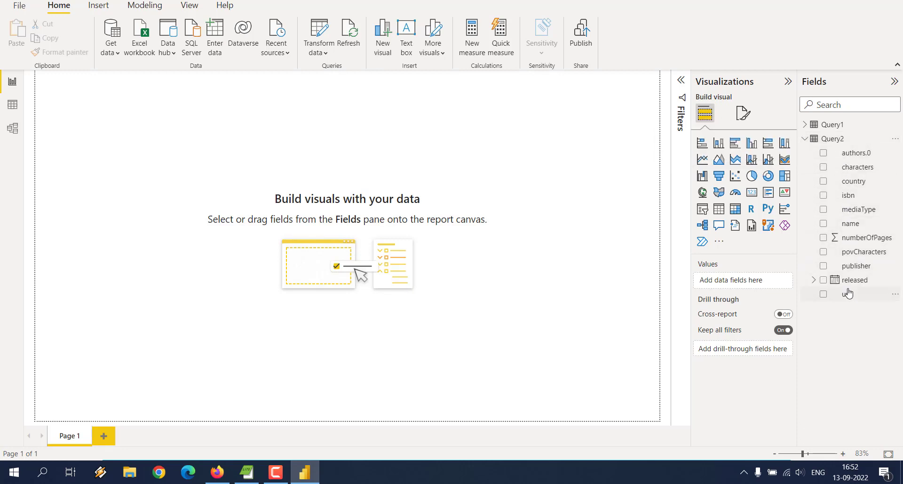
{"action": "left_click", "coordinate": [809, 139]}
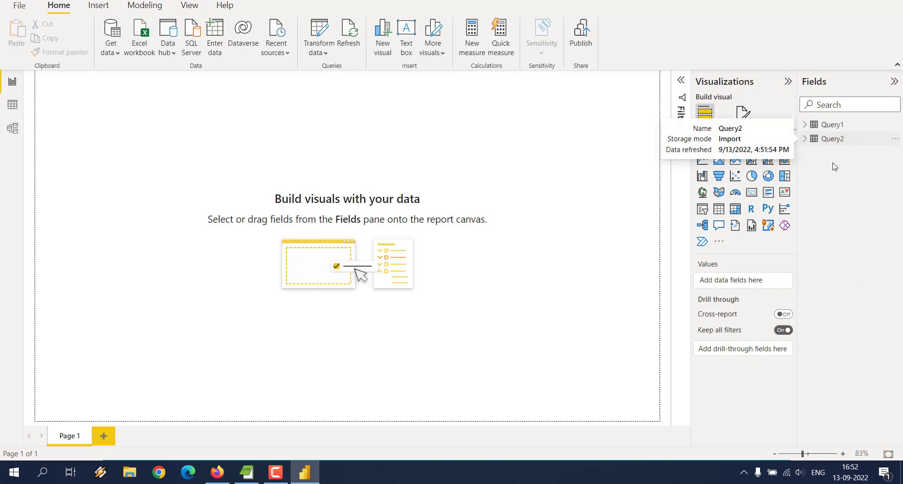
Save the report as Restdemo, publish it to My workspace, and dismiss the success message
{"action": "left_click", "coordinate": [580, 42]}
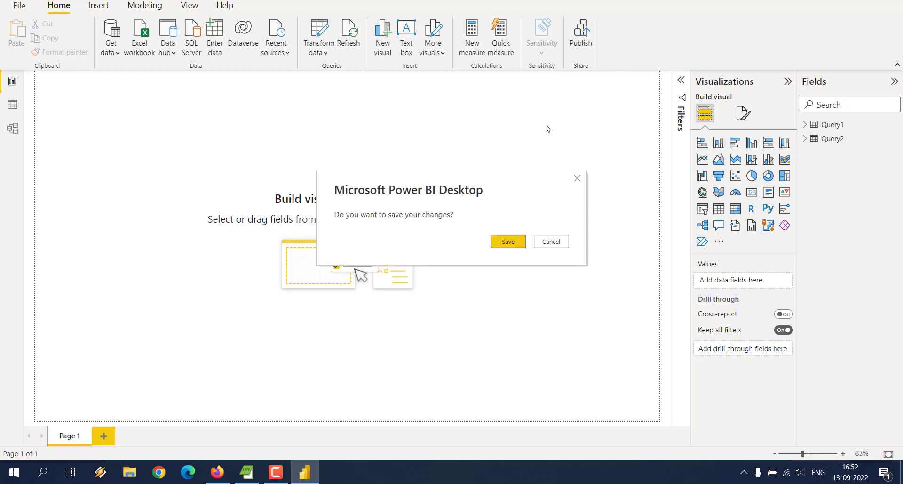
{"action": "left_click", "coordinate": [504, 243]}
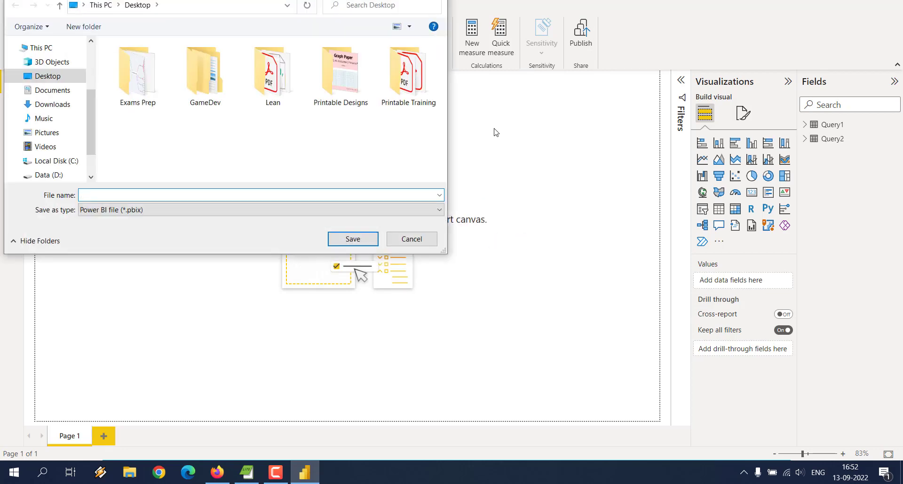
{"action": "type", "text": "Restdemo"}
{"action": "key", "text": "Return"}
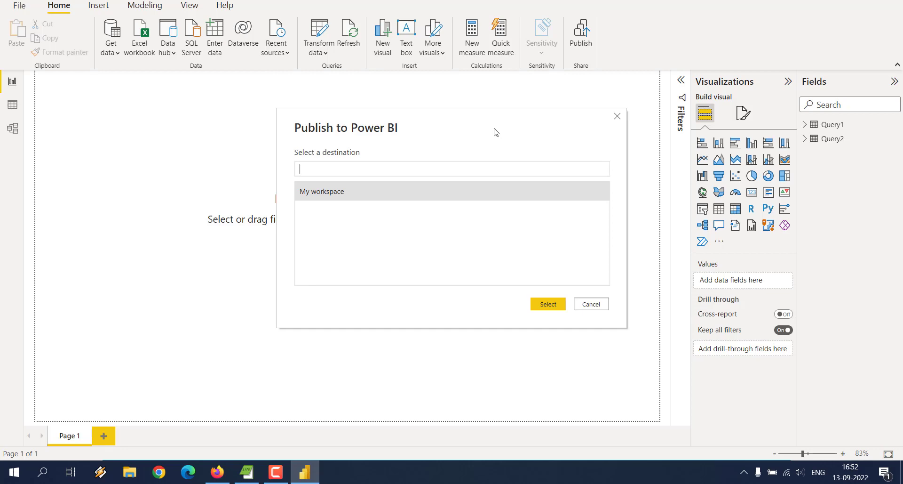
{"action": "left_click", "coordinate": [542, 306]}
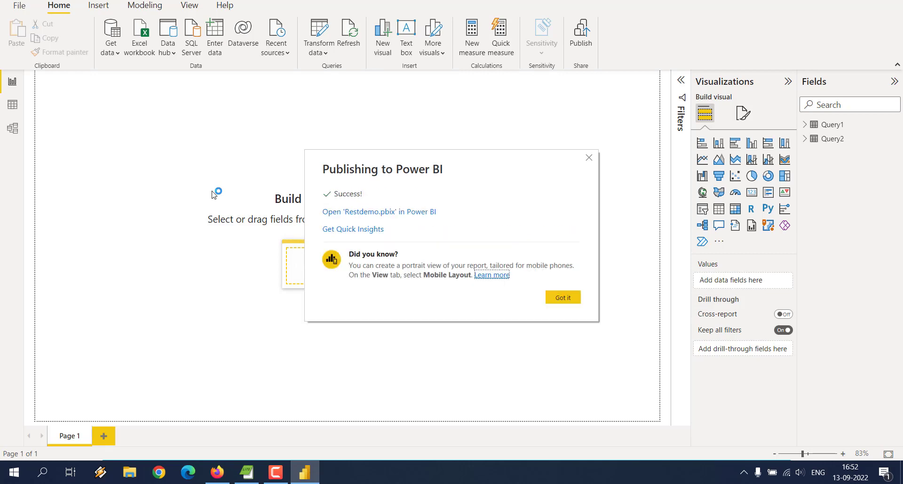
{"action": "left_click", "coordinate": [564, 298]}
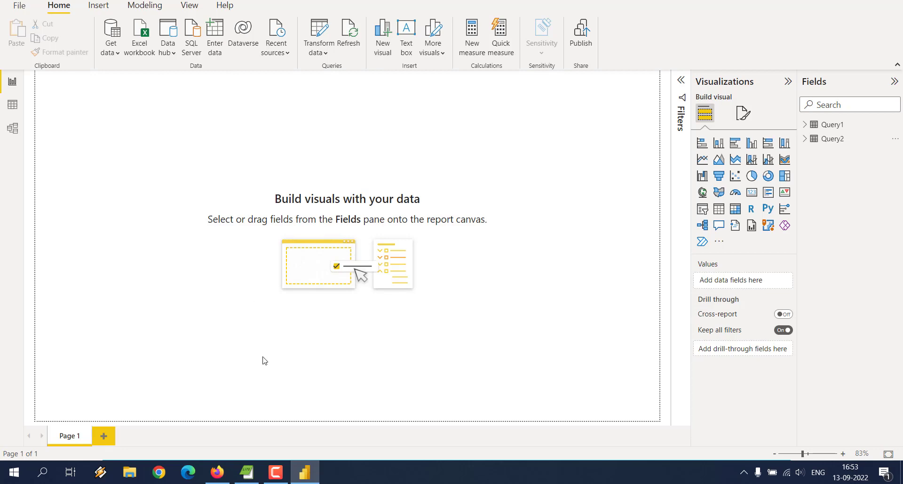
In the browser's Power BI service, open My workspace and the Restdemo dataset's details page
{"action": "mouse_move", "coordinate": [221, 472]}
{"action": "left_click", "coordinate": [247, 403]}
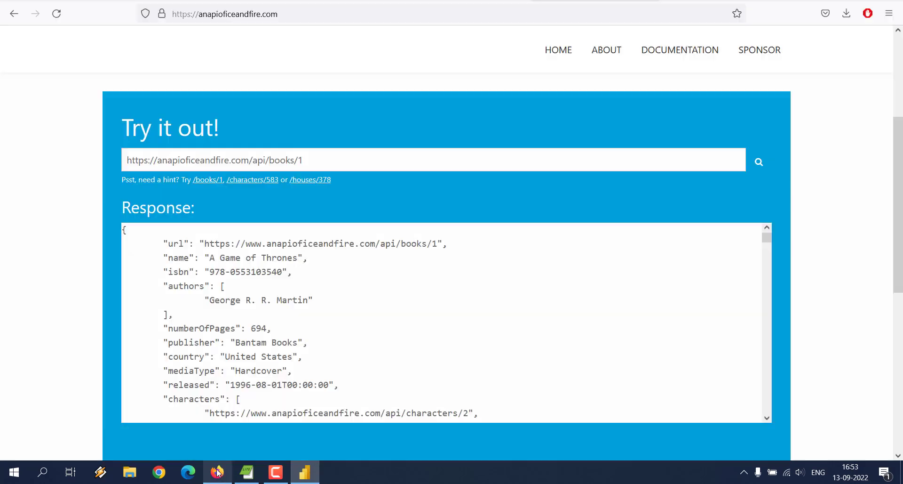
{"action": "key", "text": "ctrl+Tab"}
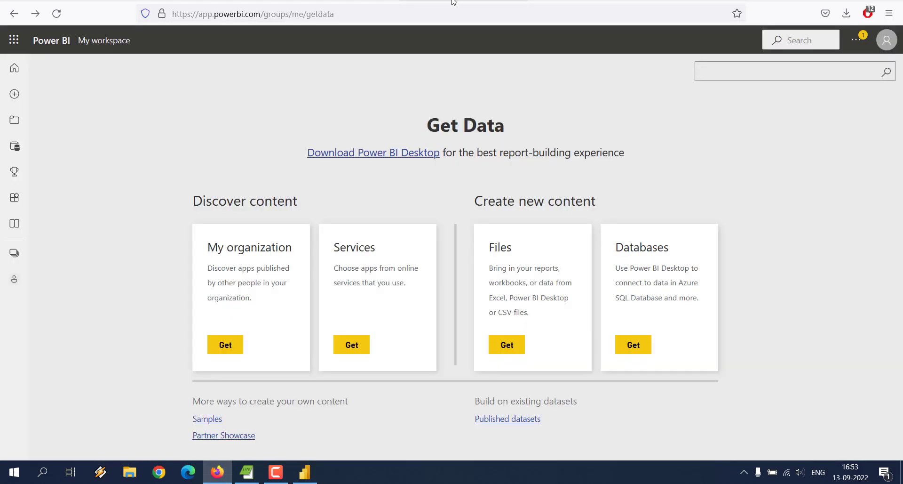
{"action": "left_click", "coordinate": [18, 70]}
{"action": "left_click", "coordinate": [14, 120]}
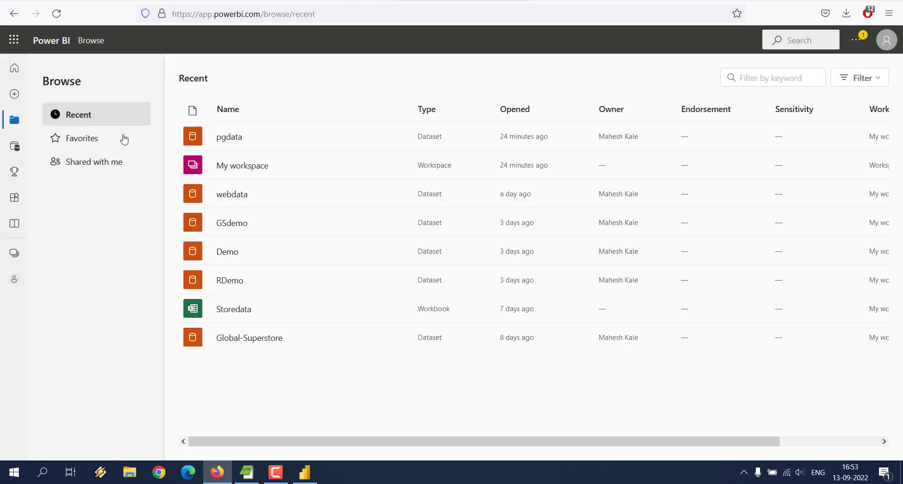
{"action": "left_click", "coordinate": [240, 167]}
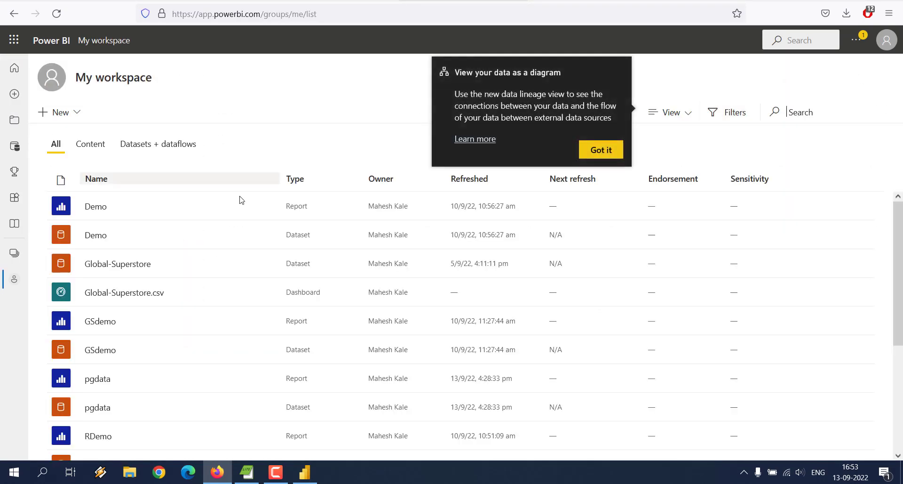
{"action": "scroll", "coordinate": [238, 199], "scroll_direction": "down", "scroll_amount": 3}
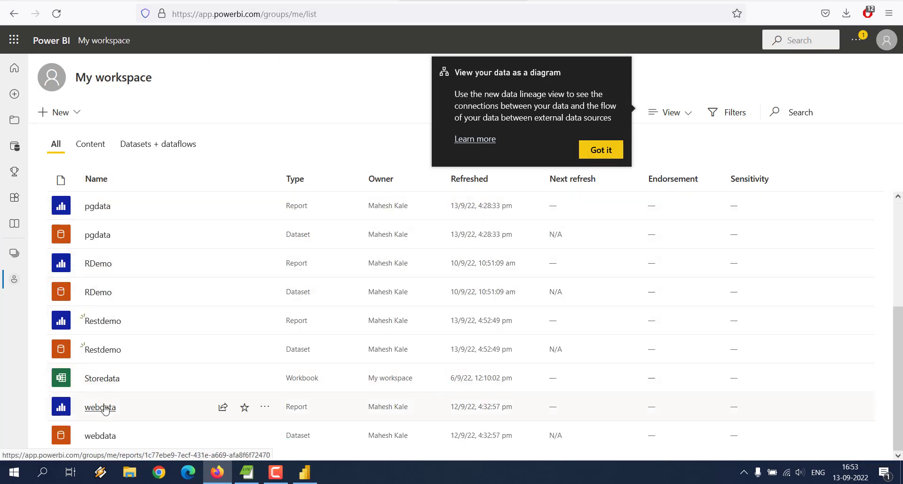
{"action": "left_click", "coordinate": [113, 354]}
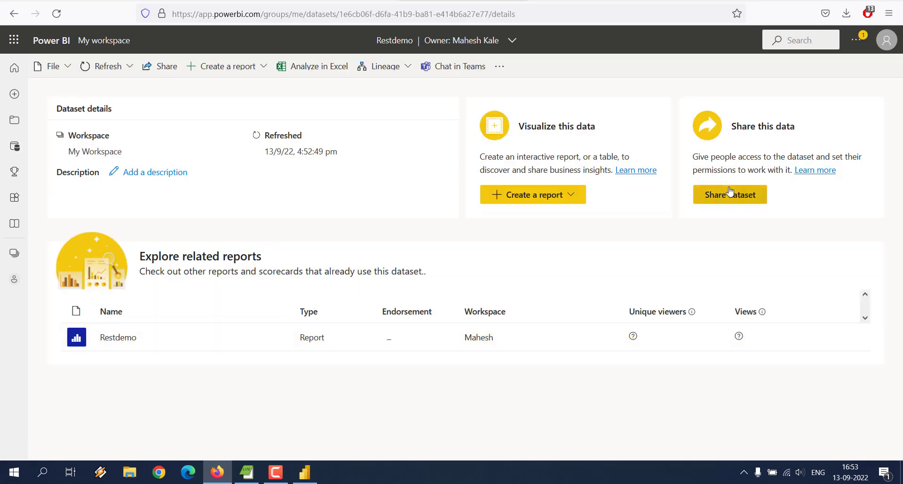
Auto-create a quick summary report from Restdemo, expand Query2 and drop Count of rows and books
{"action": "left_click", "coordinate": [570, 197]}
{"action": "left_click", "coordinate": [525, 217]}
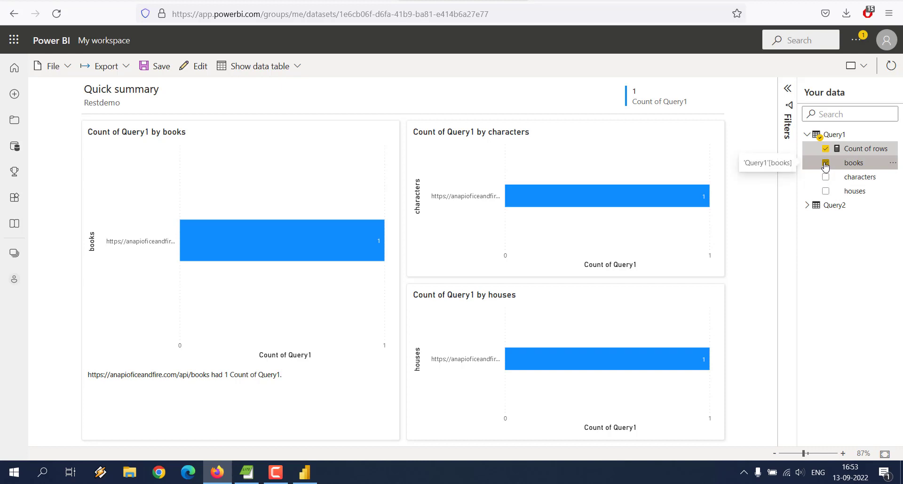
{"action": "left_click", "coordinate": [807, 205]}
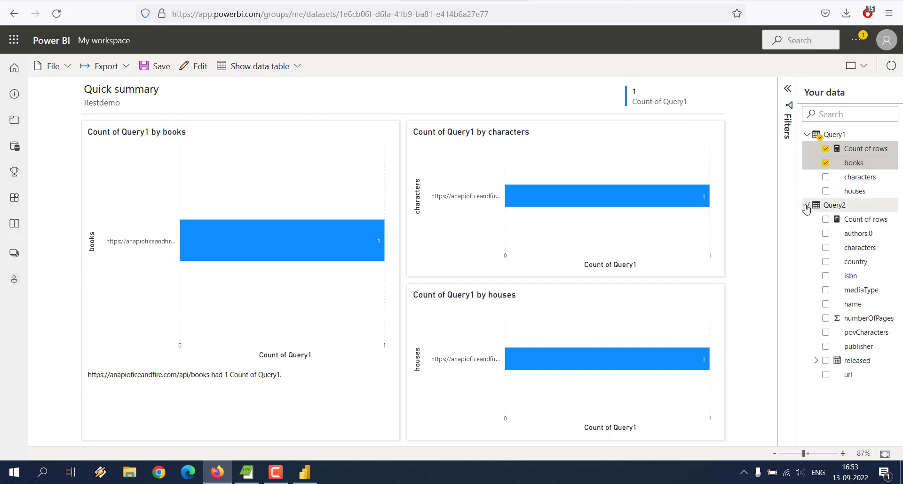
{"action": "left_click", "coordinate": [826, 156]}
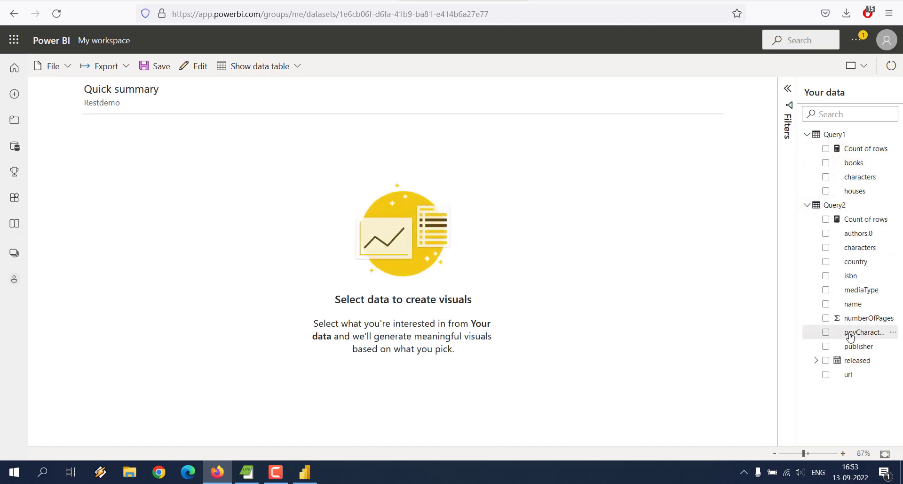
Include country, characters, name, publisher and povCharacters in the summary, leaving isbn out
{"action": "left_click", "coordinate": [825, 261]}
{"action": "left_click", "coordinate": [826, 247]}
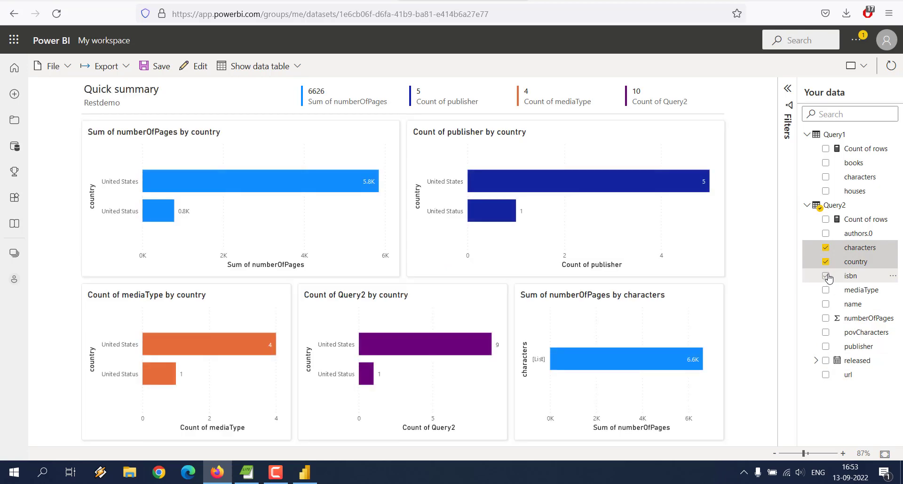
{"action": "left_click", "coordinate": [827, 276]}
{"action": "left_click", "coordinate": [837, 302]}
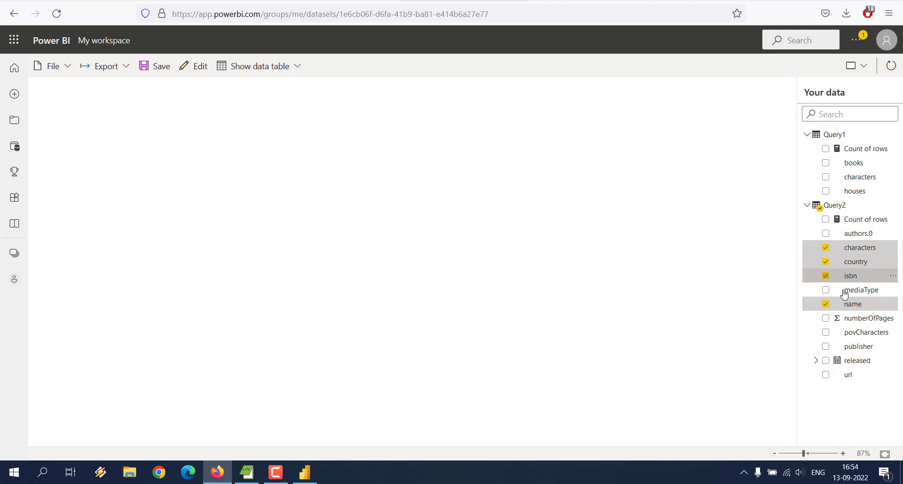
{"action": "left_click", "coordinate": [825, 276]}
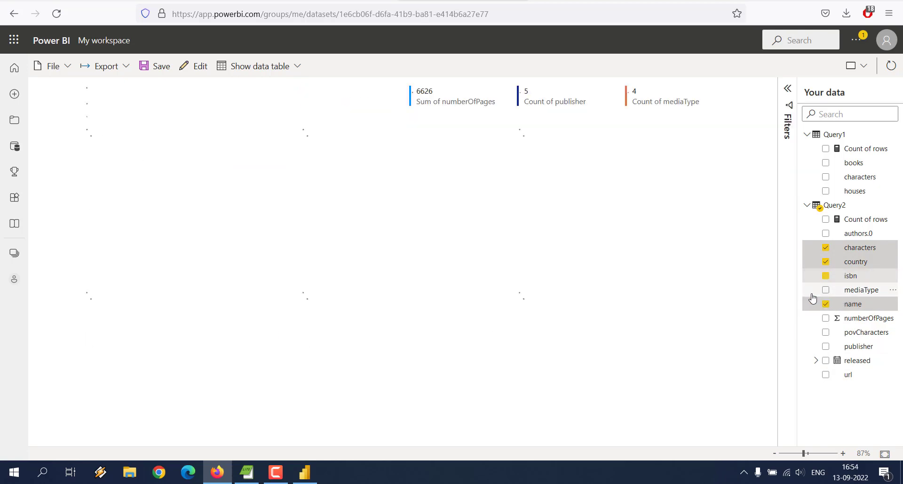
{"action": "left_click", "coordinate": [826, 346]}
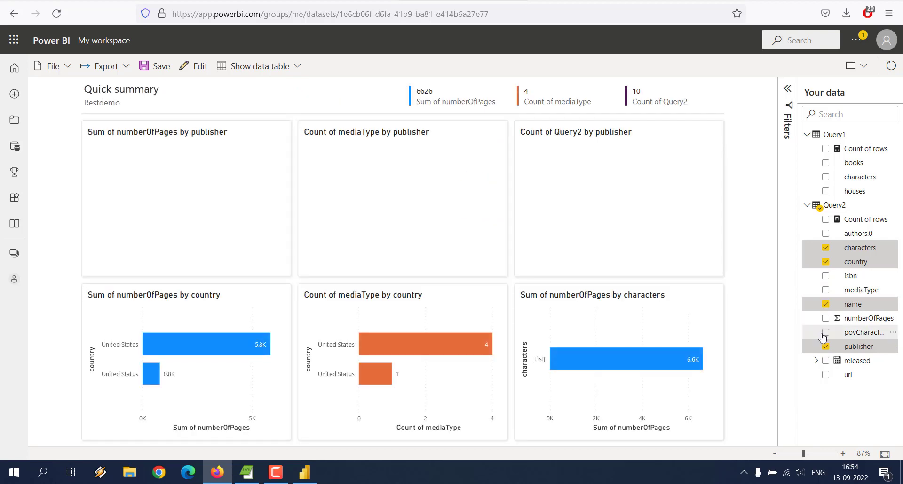
{"action": "left_click", "coordinate": [825, 332]}
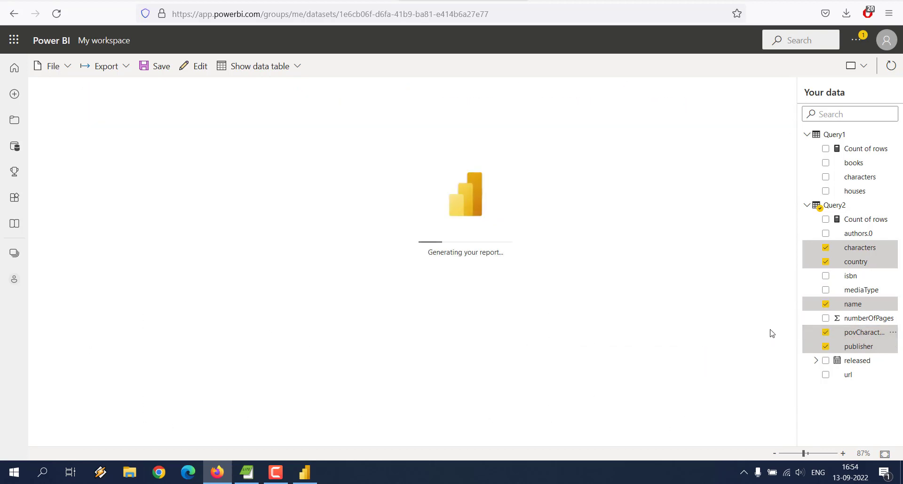
Add numberOfPages to the quick summary and read the resulting charts' values, totalling 6626
{"action": "left_click", "coordinate": [825, 317]}
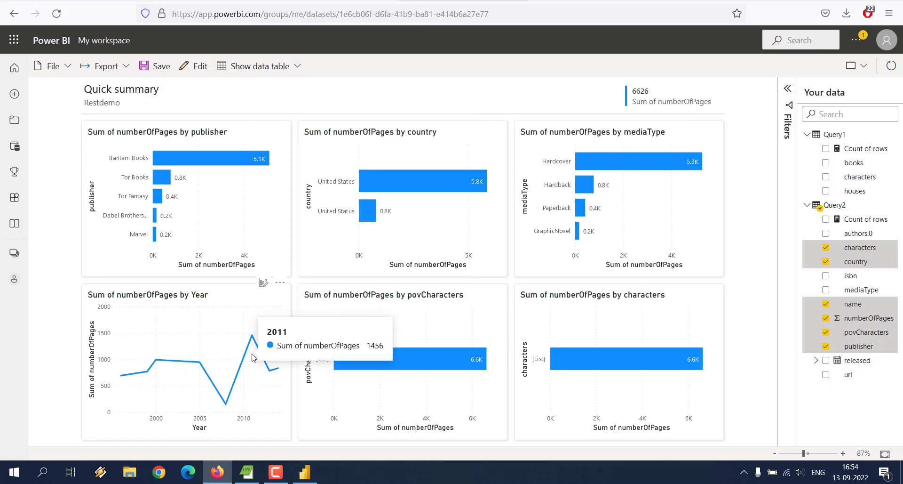
{"action": "mouse_move", "coordinate": [364, 362]}
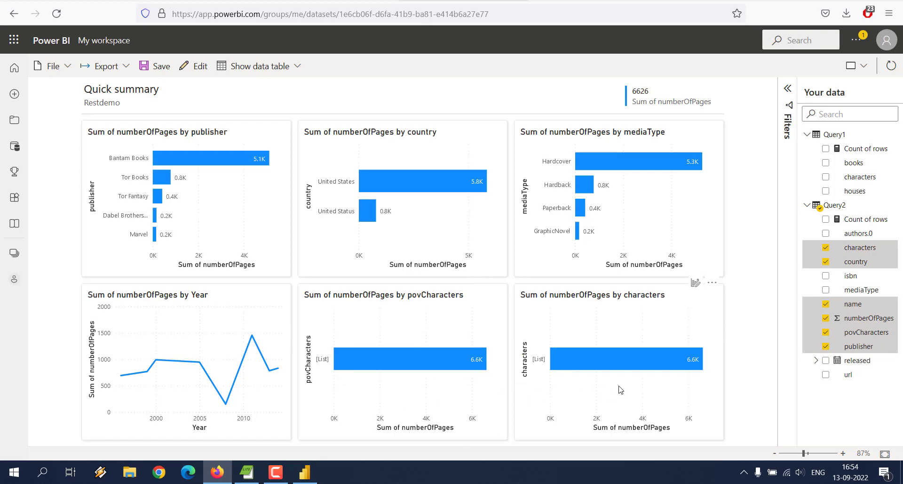
{"action": "mouse_move", "coordinate": [448, 359]}
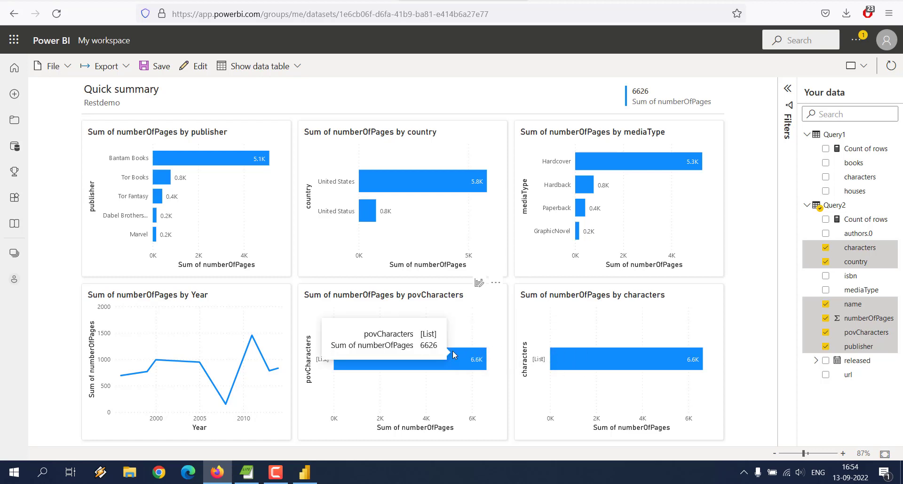
{"action": "mouse_move", "coordinate": [555, 356]}
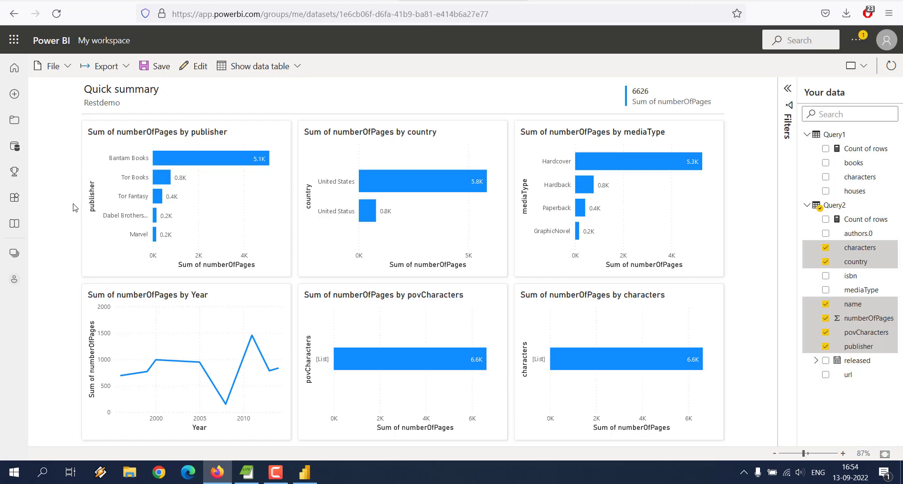
Load the /api/houses/378 sample response and scroll through it to Get Started
{"action": "left_click", "coordinate": [587, 1]}
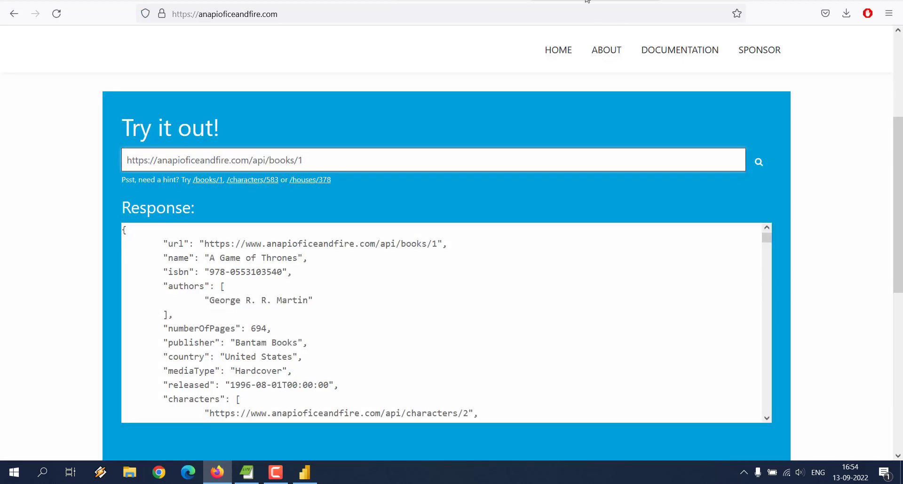
{"action": "left_click", "coordinate": [312, 181]}
{"action": "scroll", "coordinate": [454, 292], "scroll_direction": "down", "scroll_amount": 10}
{"action": "scroll", "coordinate": [455, 289], "scroll_direction": "down", "scroll_amount": 5}
{"action": "scroll", "coordinate": [455, 289], "scroll_direction": "up", "scroll_amount": 20}
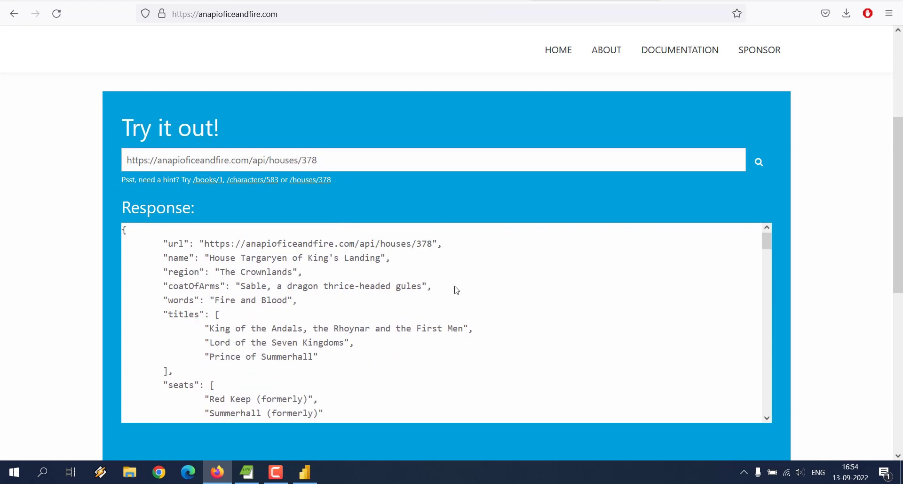
{"action": "scroll", "coordinate": [51, 240], "scroll_direction": "down", "scroll_amount": 7}
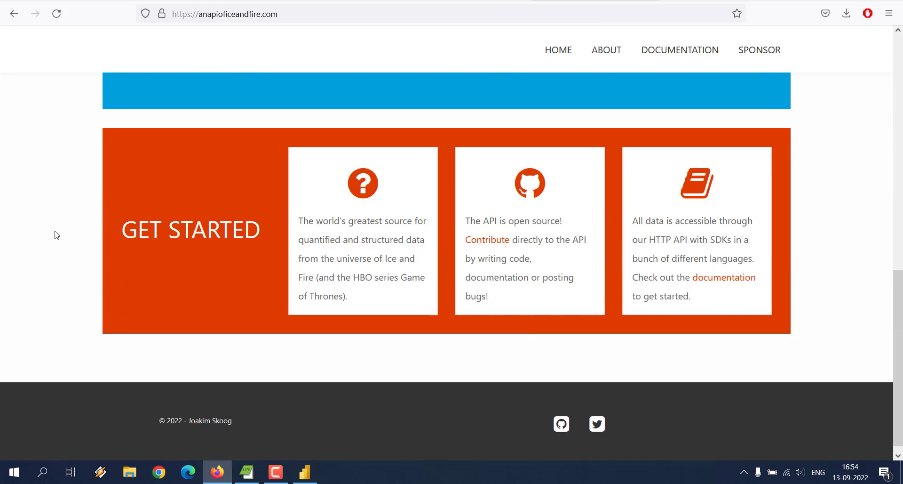
{"action": "scroll", "coordinate": [57, 233], "scroll_direction": "up", "scroll_amount": 10}
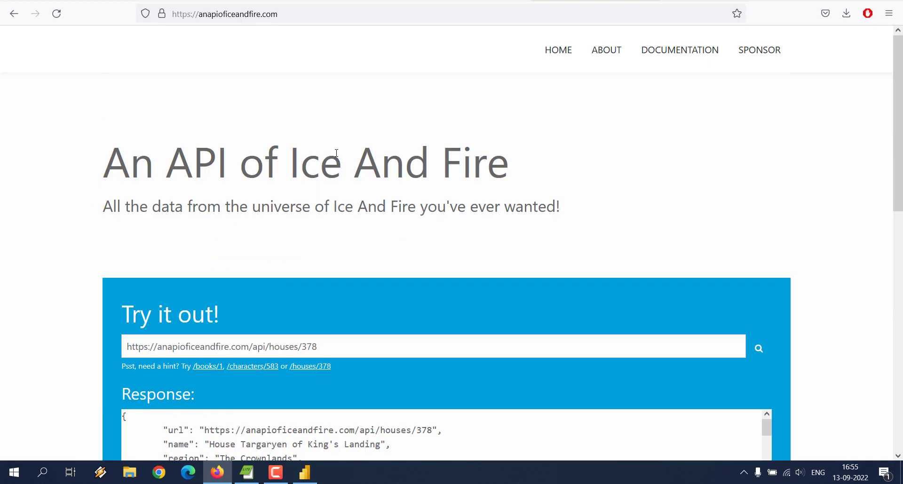
{"action": "scroll", "coordinate": [337, 153], "scroll_direction": "down", "scroll_amount": 3}
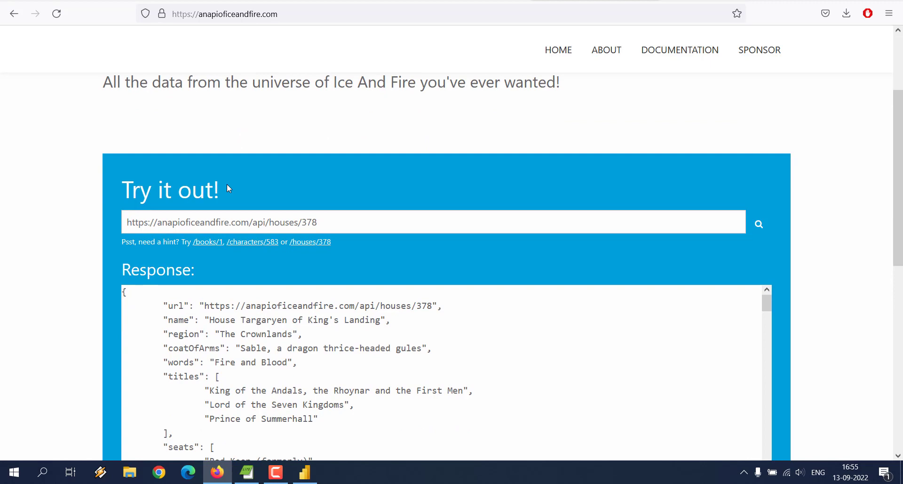
{"action": "scroll", "coordinate": [93, 177], "scroll_direction": "down", "scroll_amount": 7}
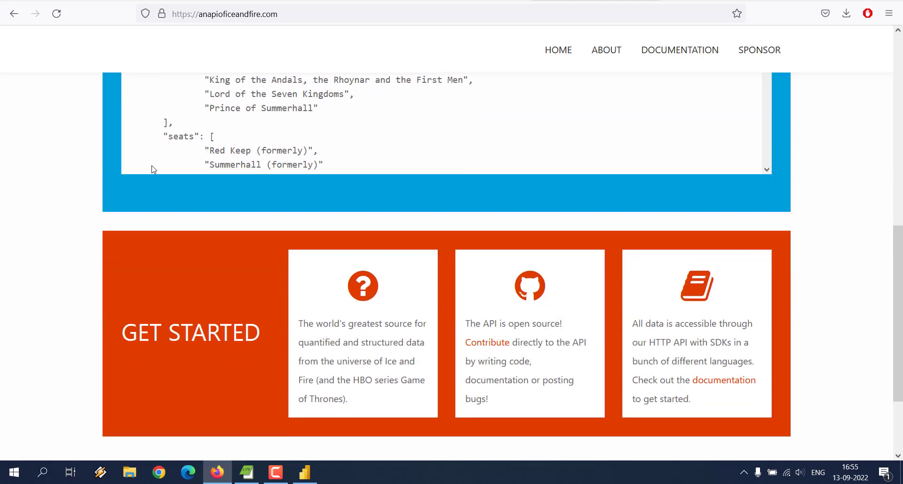
Glance at Power BI Desktop, then return to Restdemo's numberOfPages quick summary in Firefox
{"action": "left_click", "coordinate": [456, 1]}
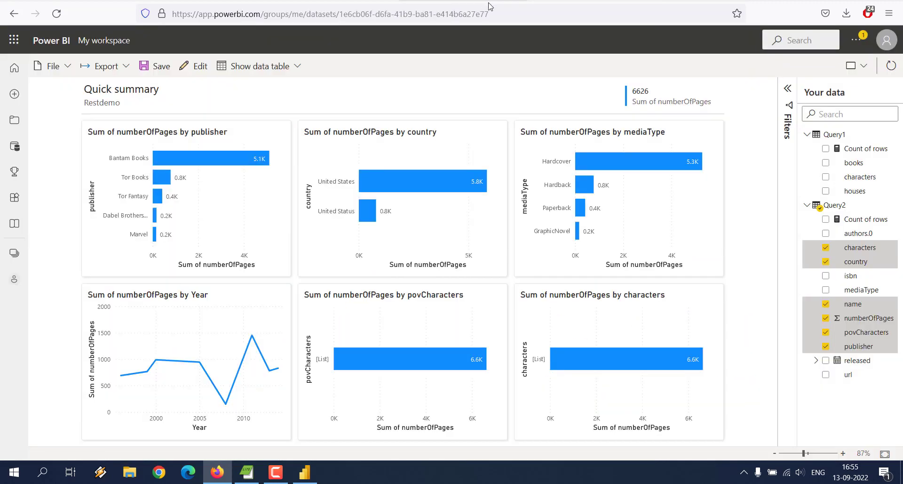
{"action": "left_click", "coordinate": [305, 471]}
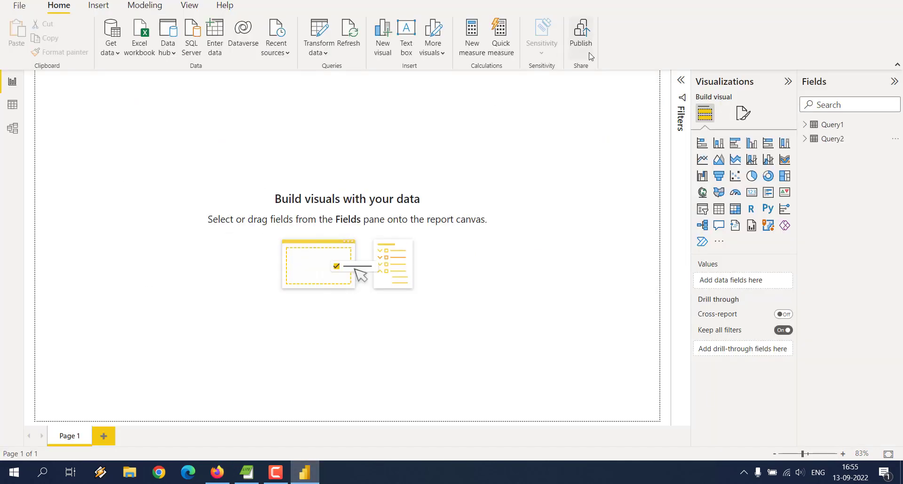
{"action": "left_click", "coordinate": [217, 472]}
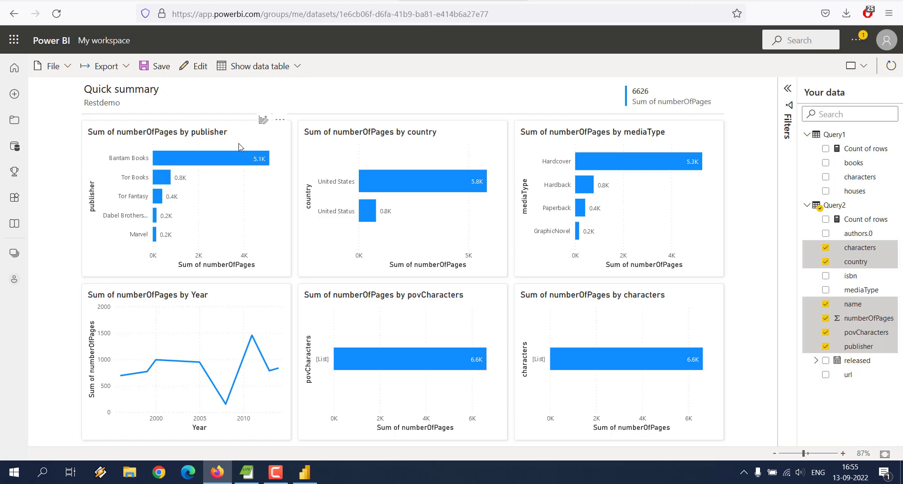
Return to the Ice and Fire API page and highlight its title while explaining
{"action": "key", "text": "ctrl+Tab"}
{"action": "scroll", "coordinate": [91, 131], "scroll_direction": "up", "scroll_amount": 4}
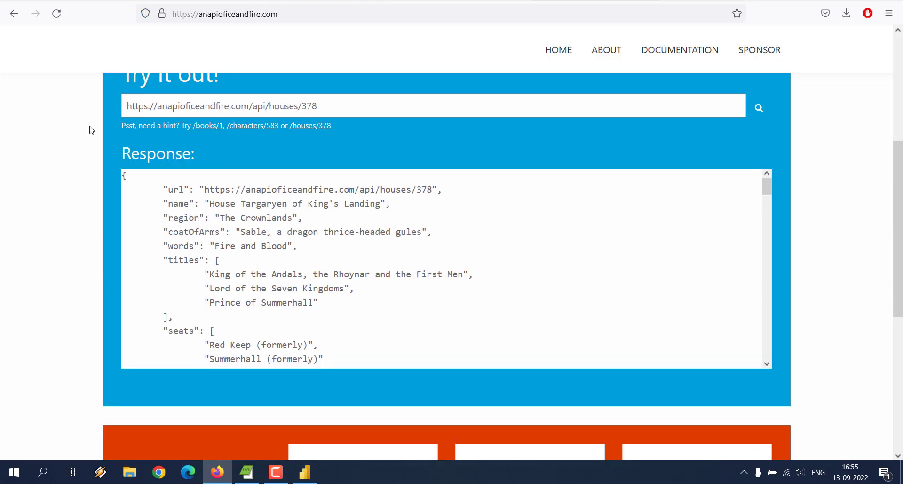
{"action": "scroll", "coordinate": [219, 124], "scroll_direction": "up", "scroll_amount": 5}
{"action": "left_click_drag", "start_coordinate": [99, 154], "coordinate": [558, 204]}
{"action": "left_click", "coordinate": [560, 207]}
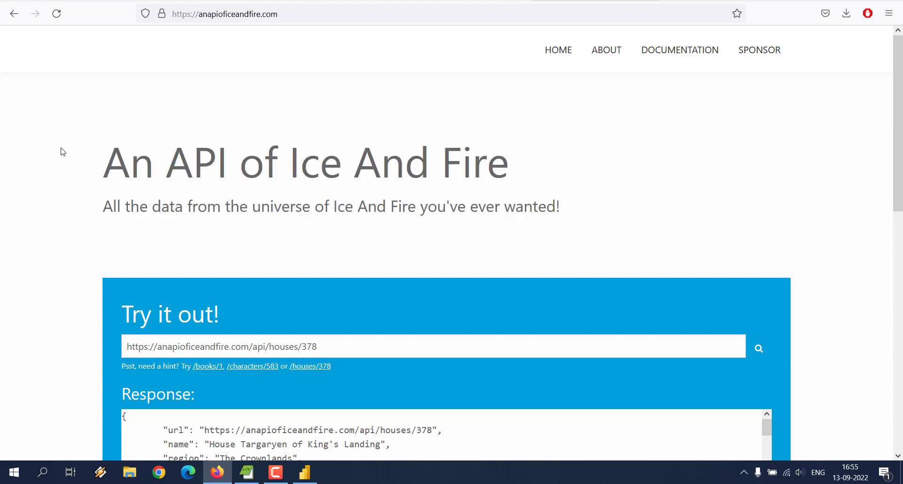
Search 'API WHO dataset' in a new tab and scroll through the data.world results
{"action": "key", "text": "ctrl+t"}
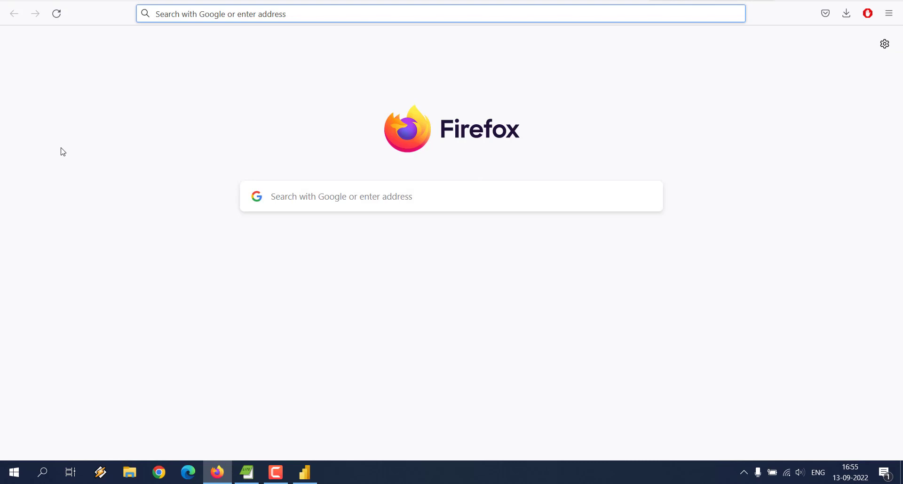
{"action": "type", "text": "API"}
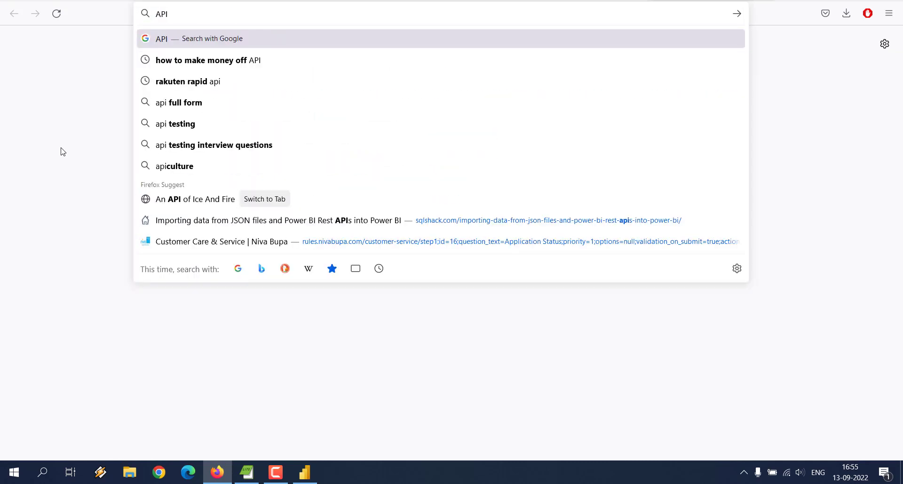
{"action": "type", "text": " WHO datas"}
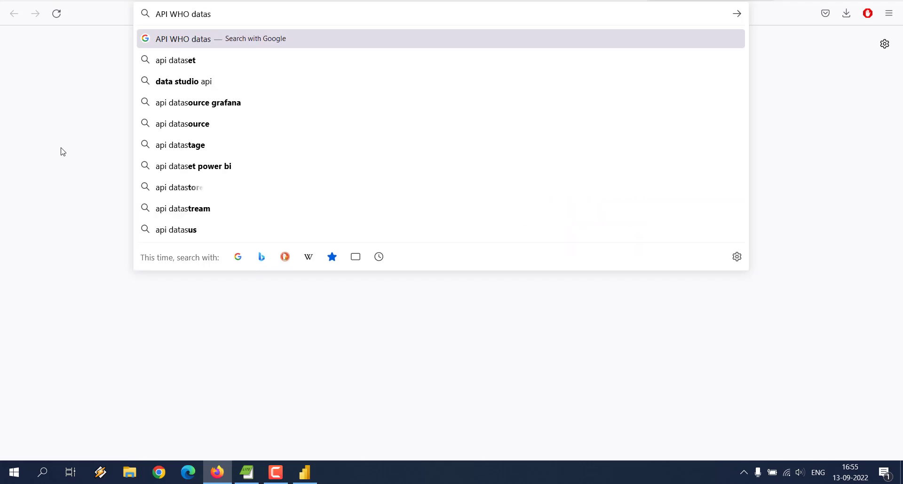
{"action": "type", "text": "et"}
{"action": "key", "text": "Return"}
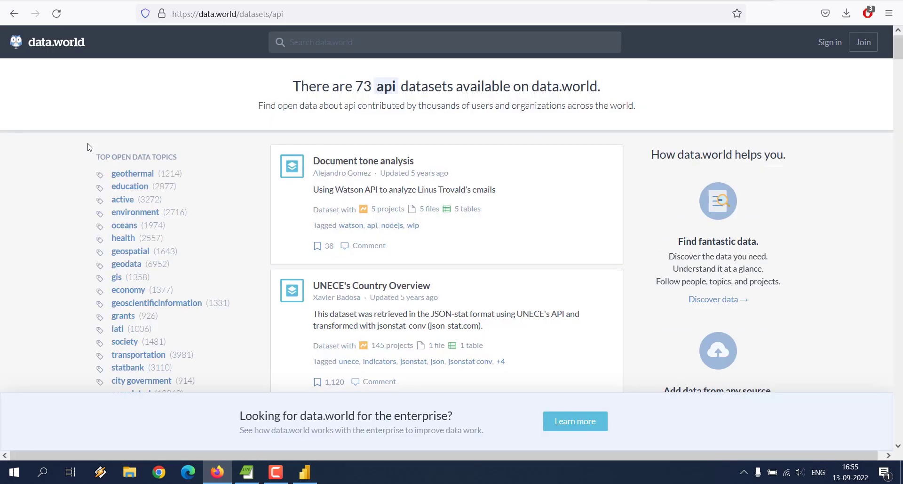
{"action": "scroll", "coordinate": [502, 237], "scroll_direction": "down", "scroll_amount": 3}
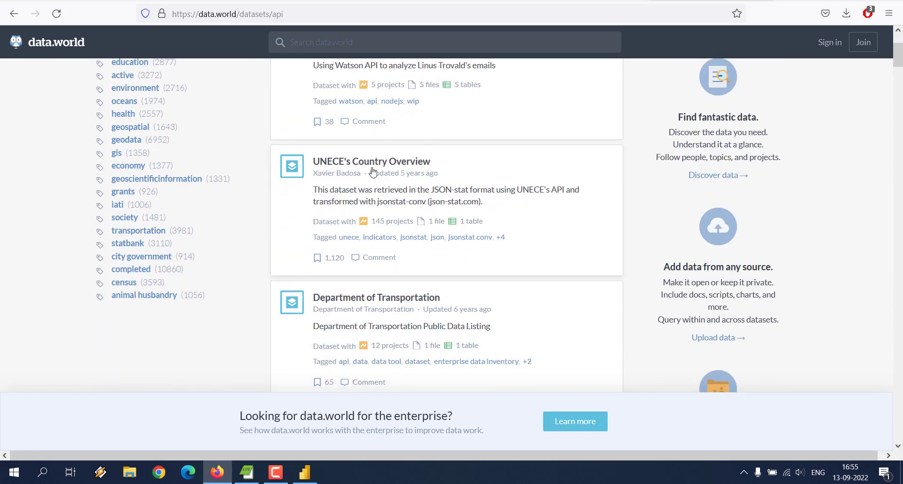
{"action": "scroll", "coordinate": [495, 251], "scroll_direction": "down", "scroll_amount": 3}
{"action": "scroll", "coordinate": [490, 206], "scroll_direction": "down", "scroll_amount": 7}
{"action": "scroll", "coordinate": [493, 210], "scroll_direction": "down", "scroll_amount": 1}
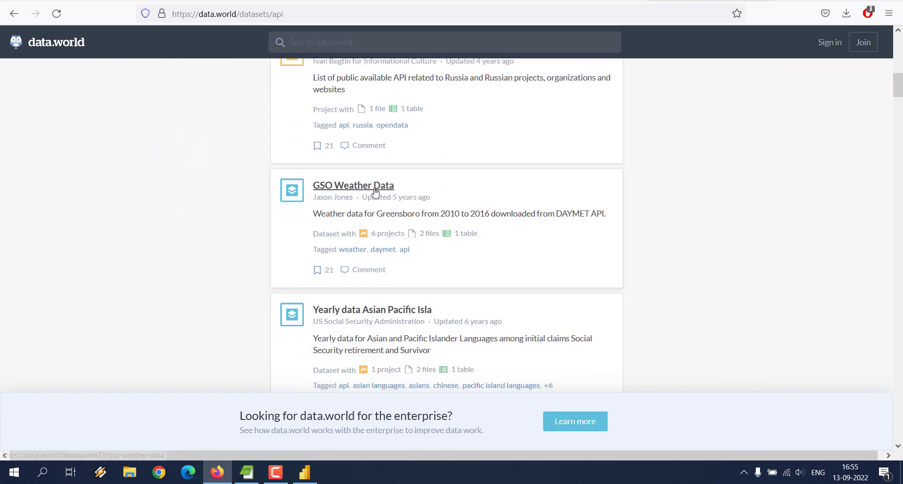
Browse the GSO Weather Data dataset, then go back to the 73 api-tagged datasets
{"action": "left_click", "coordinate": [344, 188]}
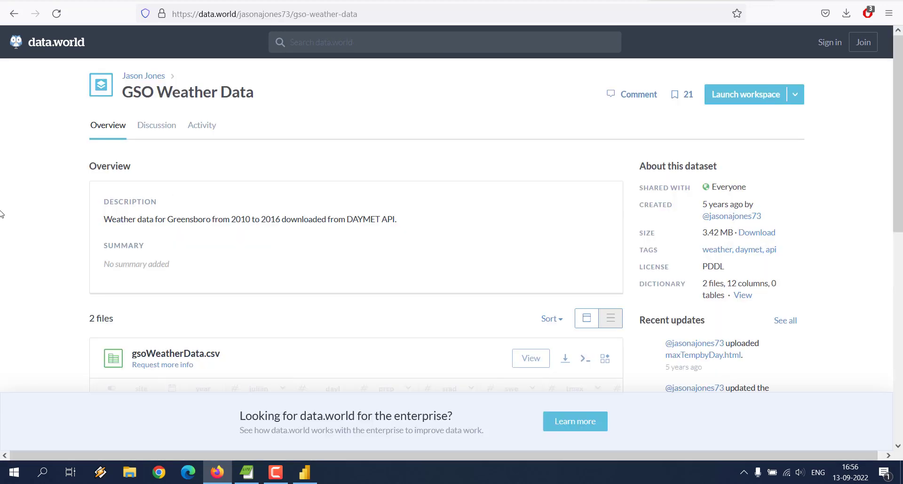
{"action": "scroll", "coordinate": [3, 209], "scroll_direction": "down", "scroll_amount": 4}
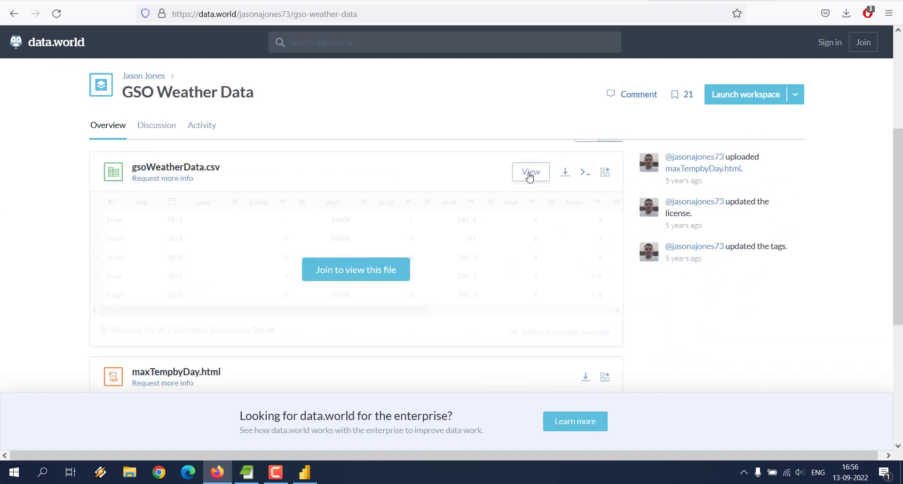
{"action": "scroll", "coordinate": [530, 174], "scroll_direction": "down", "scroll_amount": 4}
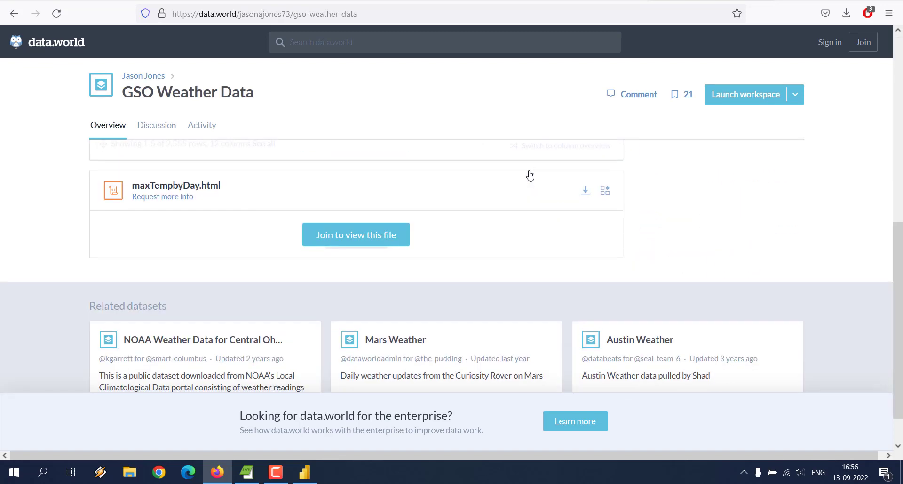
{"action": "scroll", "coordinate": [529, 175], "scroll_direction": "up", "scroll_amount": 8}
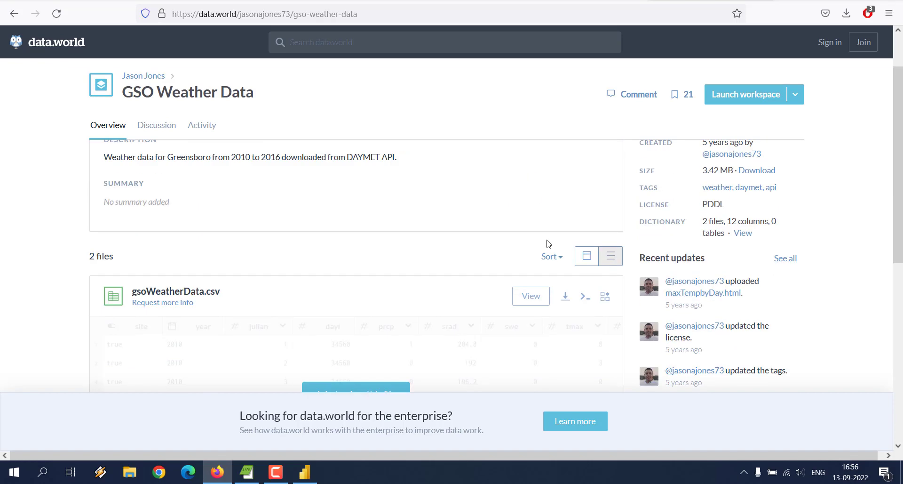
{"action": "left_click", "coordinate": [530, 294]}
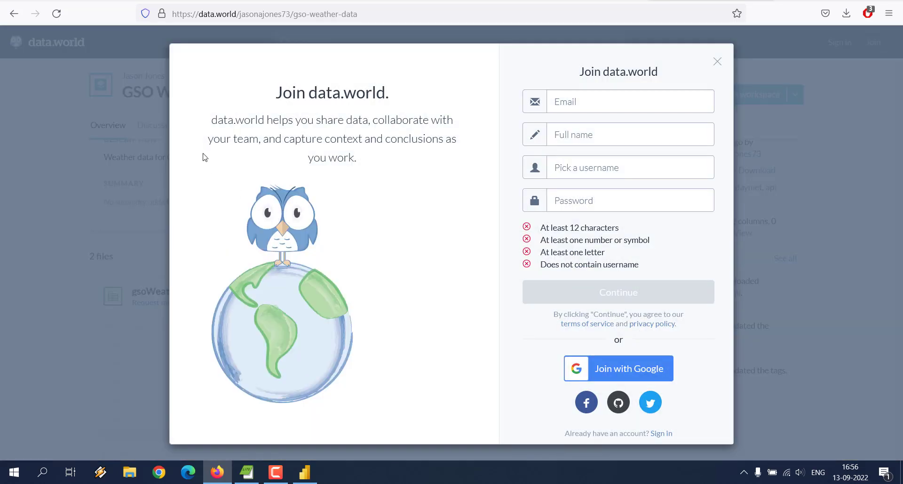
{"action": "left_click", "coordinate": [718, 61]}
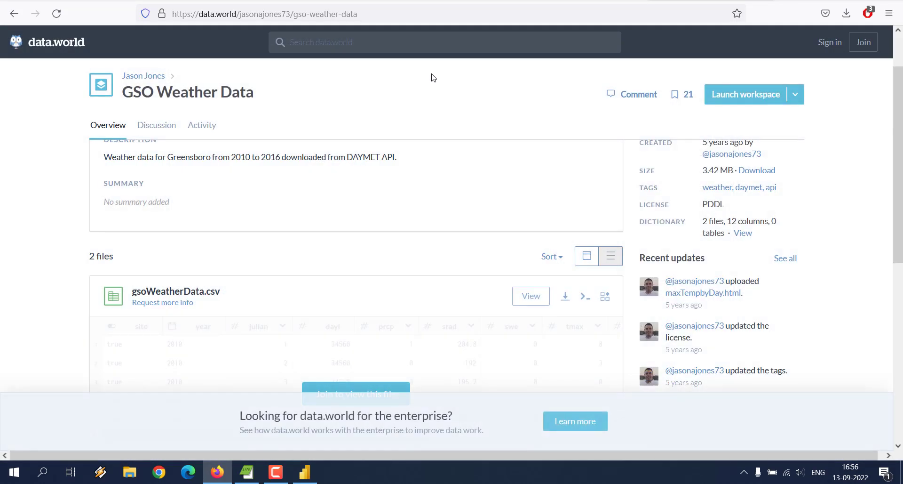
{"action": "left_click", "coordinate": [201, 125]}
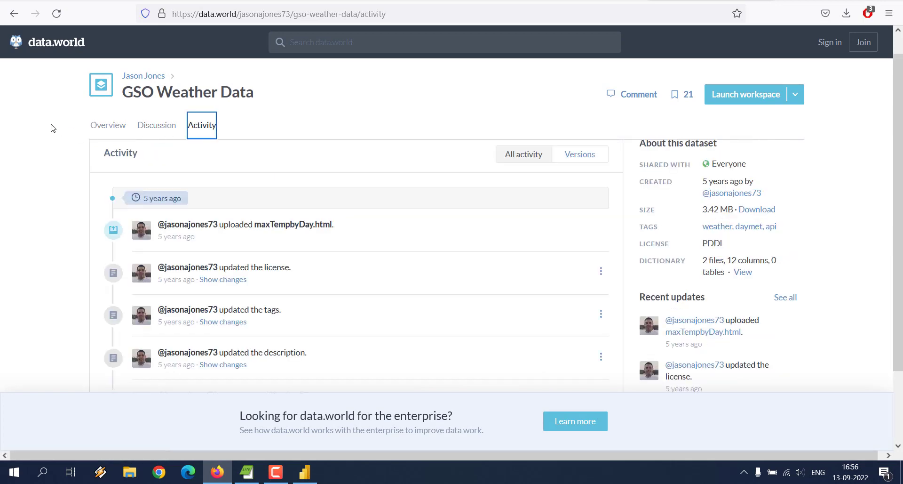
{"action": "left_click", "coordinate": [16, 15]}
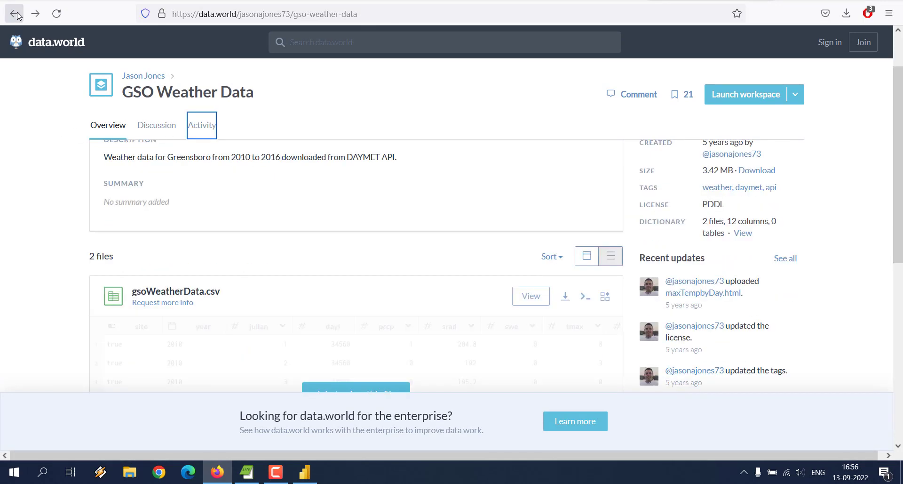
{"action": "left_click", "coordinate": [16, 15]}
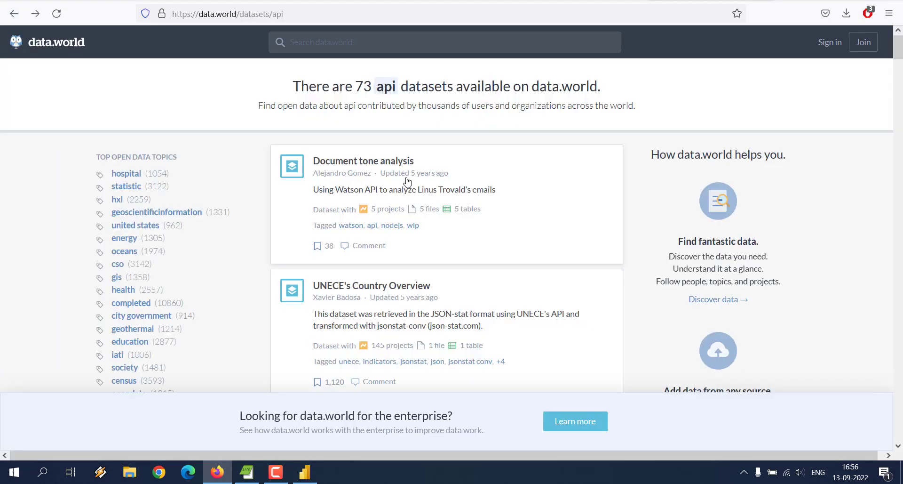
Search Google for 'WHO REST API' and scroll through the results onto page 2
{"action": "left_click", "coordinate": [292, 18]}
{"action": "type", "text": "WHO REST API"}
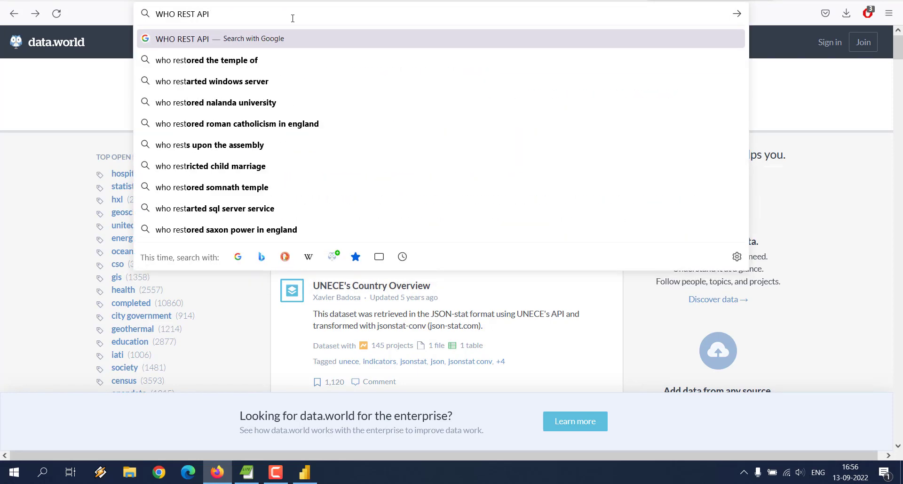
{"action": "key", "text": "Return"}
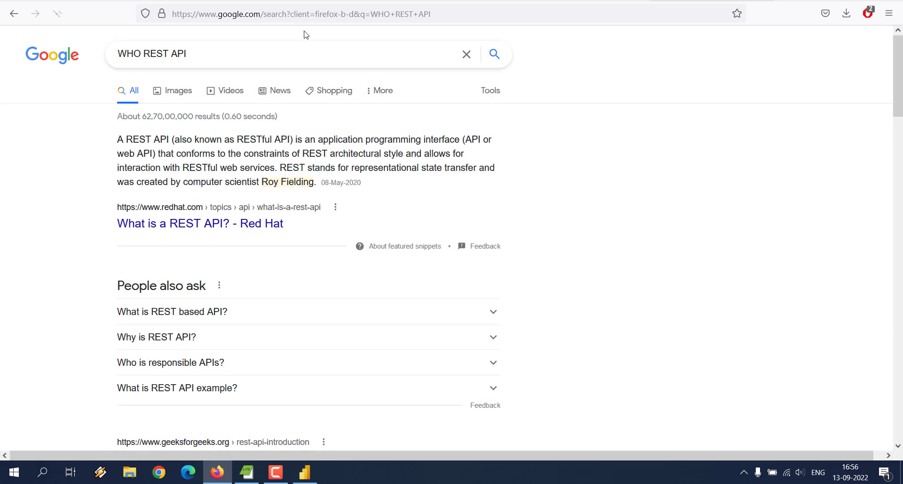
{"action": "scroll", "coordinate": [39, 187], "scroll_direction": "down", "scroll_amount": 6}
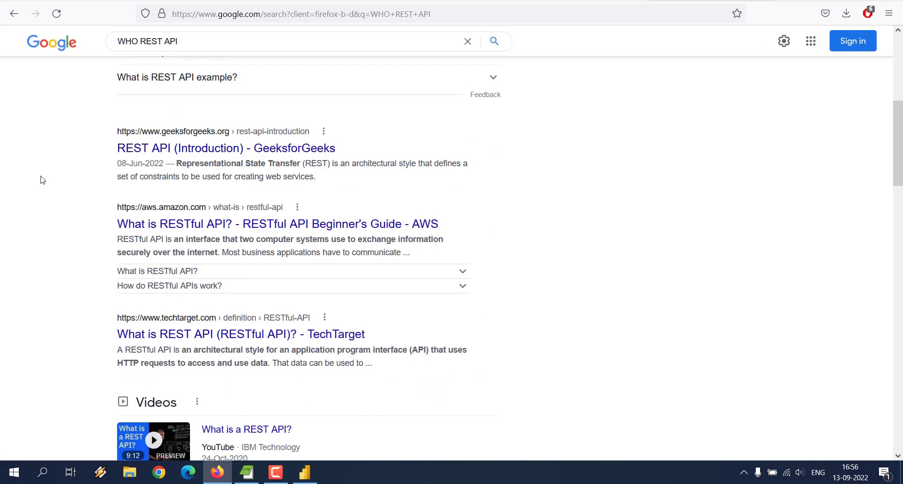
{"action": "scroll", "coordinate": [41, 179], "scroll_direction": "down", "scroll_amount": 12}
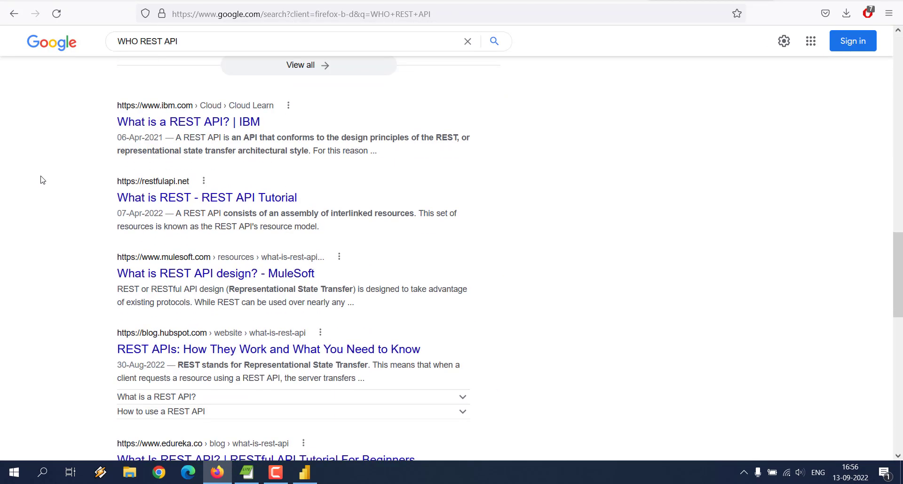
{"action": "scroll", "coordinate": [41, 179], "scroll_direction": "down", "scroll_amount": 5}
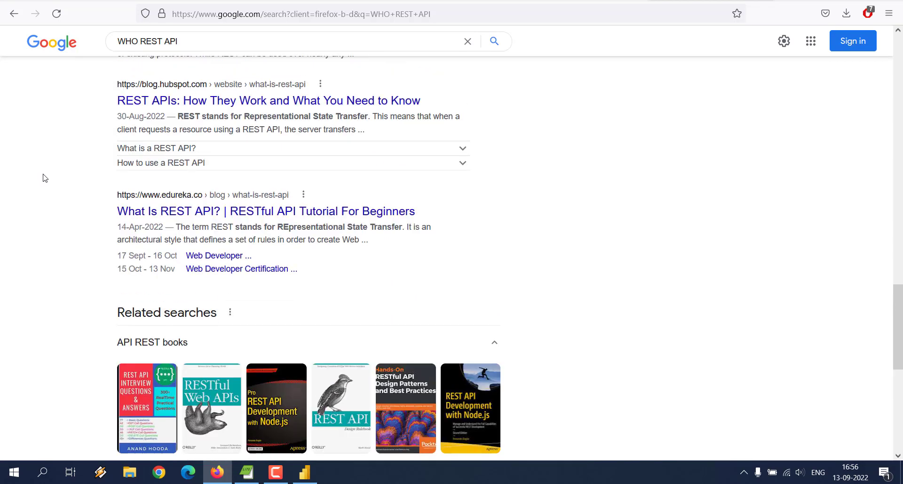
{"action": "scroll", "coordinate": [43, 178], "scroll_direction": "down", "scroll_amount": 7}
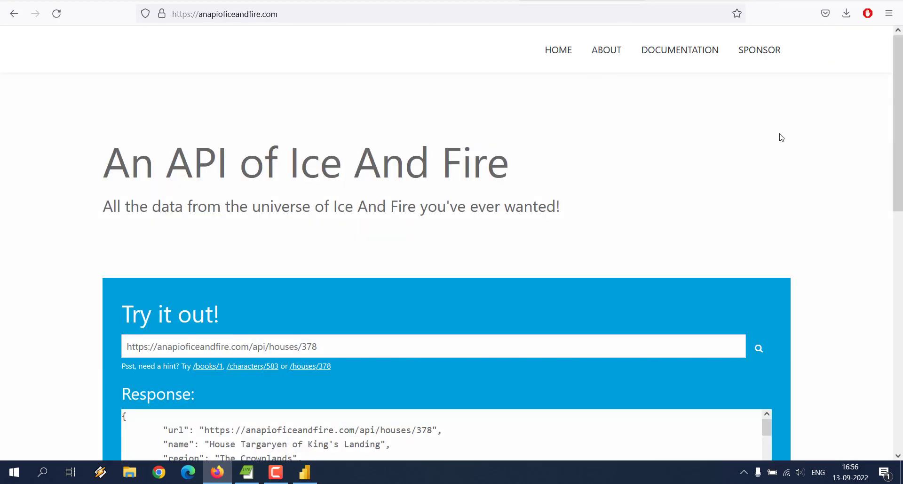
Load reqres.in's List users example and open its /api/users?page=2 request
{"action": "left_click_drag", "start_coordinate": [320, 162], "coordinate": [425, 192]}
{"action": "left_click", "coordinate": [577, 227]}
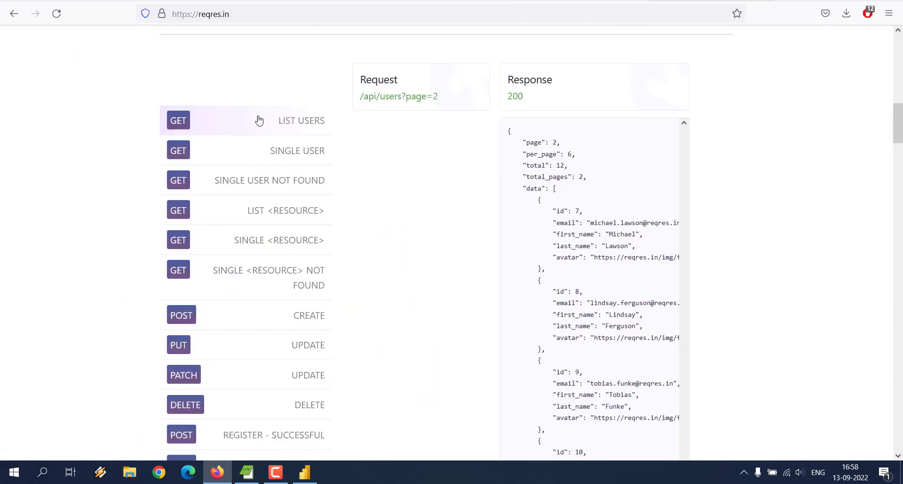
{"action": "left_click", "coordinate": [178, 121]}
{"action": "left_click_drag", "start_coordinate": [354, 102], "coordinate": [433, 98]}
{"action": "left_click", "coordinate": [434, 97]}
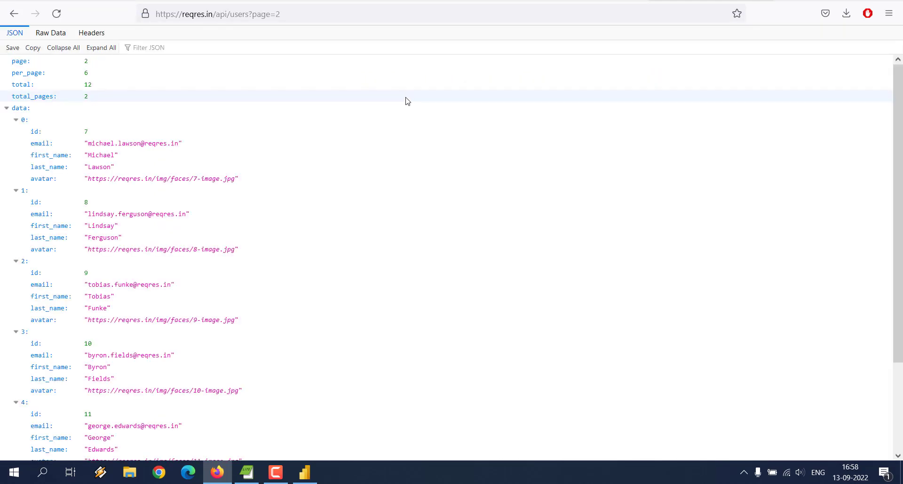
{"action": "left_click", "coordinate": [250, 15]}
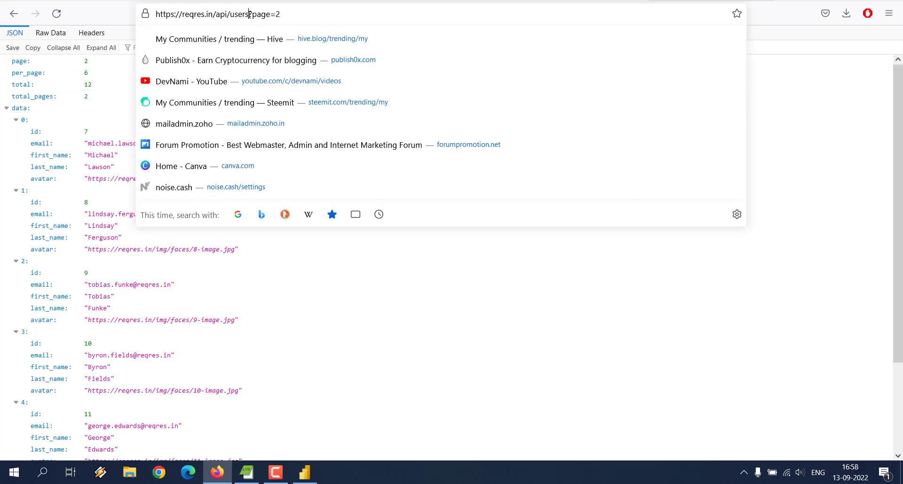
{"action": "left_click_drag", "start_coordinate": [250, 14], "coordinate": [393, 32]}
{"action": "key", "text": "BackSpace"}
{"action": "left_click", "coordinate": [394, 32]}
{"action": "key", "text": "Return"}
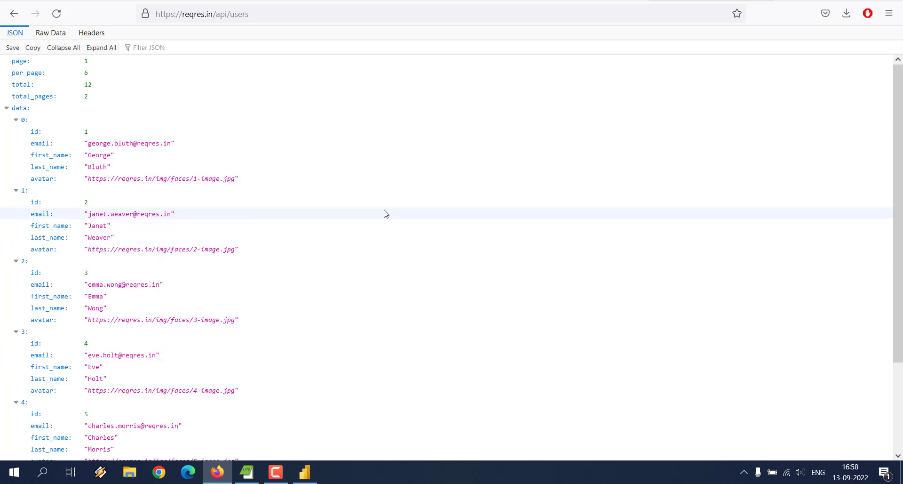
{"action": "scroll", "coordinate": [383, 212], "scroll_direction": "down", "scroll_amount": 2}
{"action": "scroll", "coordinate": [385, 207], "scroll_direction": "up", "scroll_amount": 2}
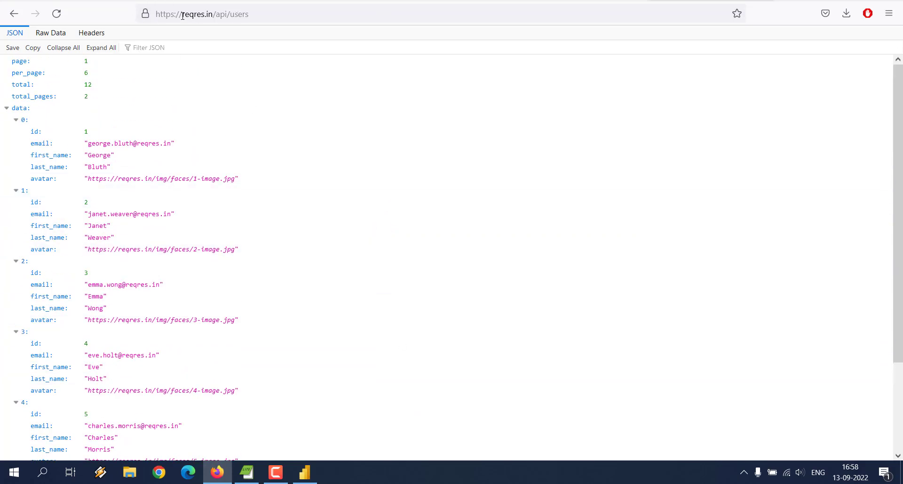
Select the users endpoint URL and inspect the page-1 JSON of 6 users
{"action": "left_click", "coordinate": [253, 15]}
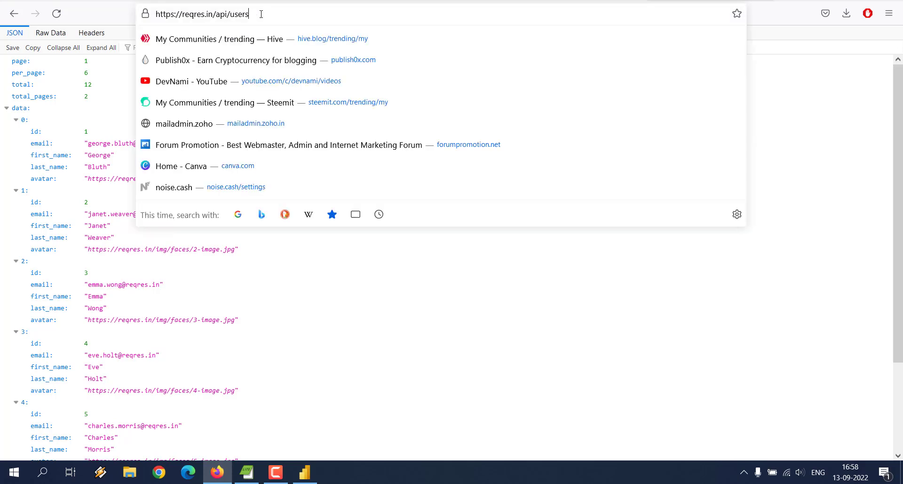
{"action": "left_click_drag", "start_coordinate": [251, 15], "coordinate": [160, 19]}
{"action": "key", "text": "ctrl+c"}
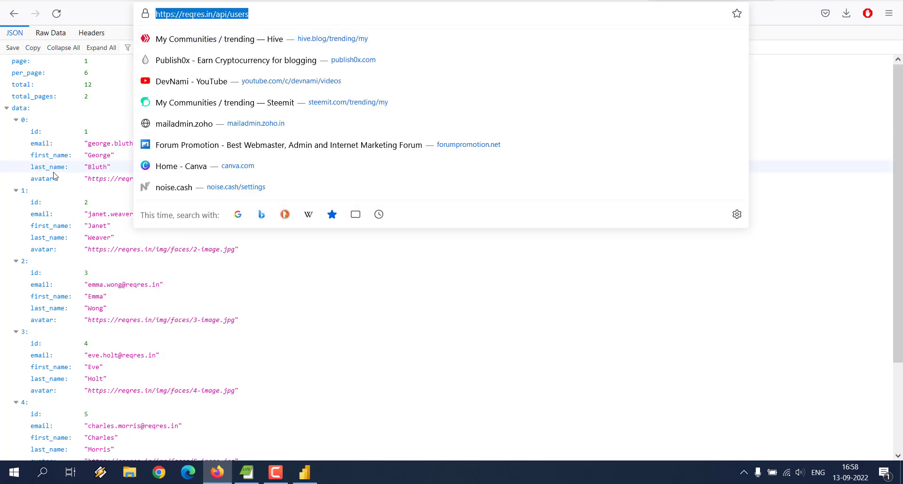
{"action": "left_click", "coordinate": [48, 191]}
{"action": "left_click", "coordinate": [47, 192]}
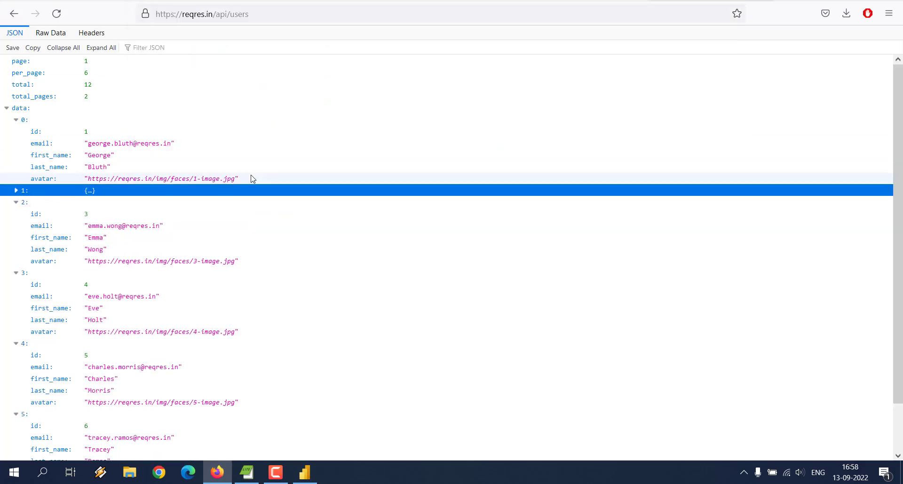
{"action": "scroll", "coordinate": [253, 178], "scroll_direction": "down", "scroll_amount": 2}
{"action": "scroll", "coordinate": [253, 179], "scroll_direction": "up", "scroll_amount": 2}
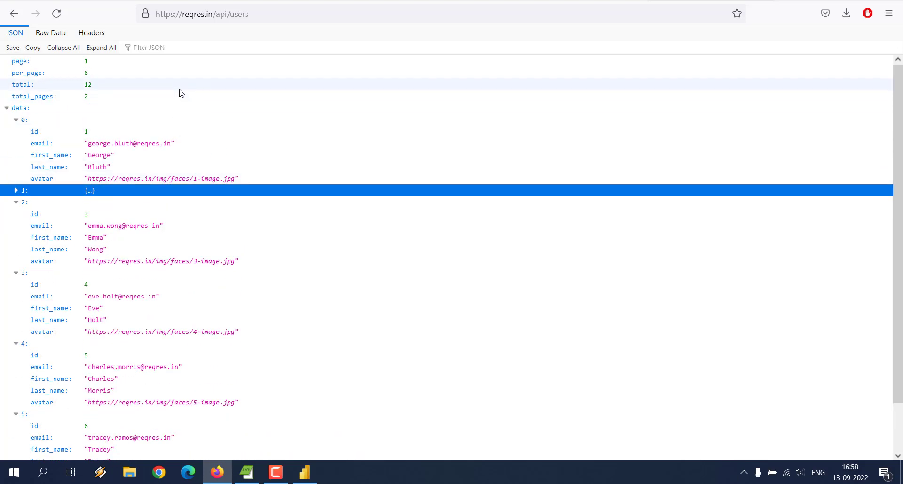
{"action": "left_click", "coordinate": [304, 472]}
{"action": "left_click", "coordinate": [117, 53]}
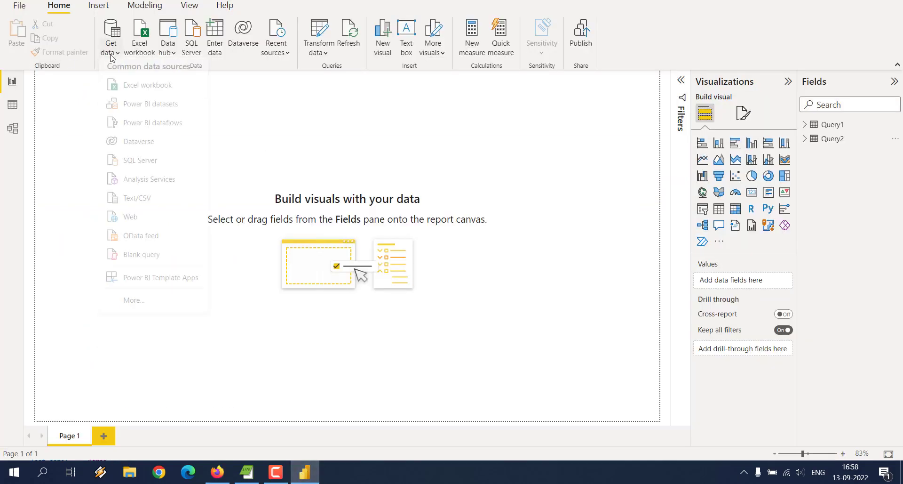
{"action": "left_click", "coordinate": [136, 222]}
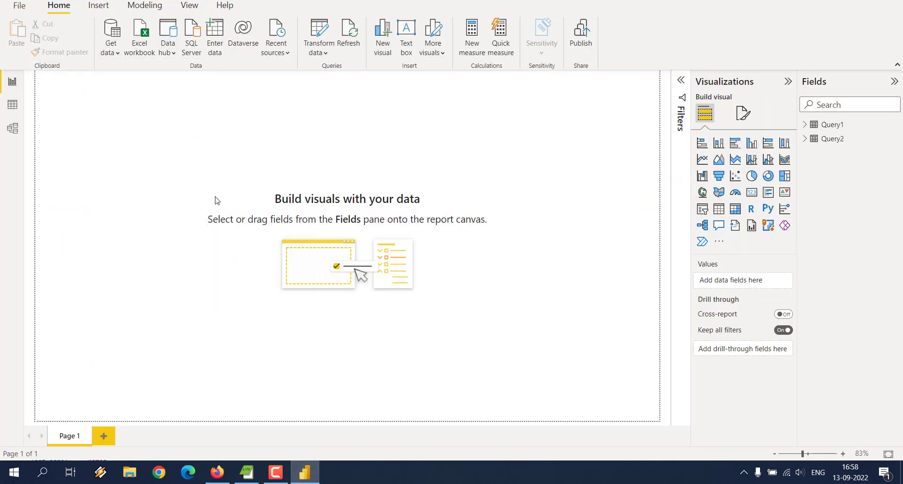
{"action": "left_click", "coordinate": [301, 195]}
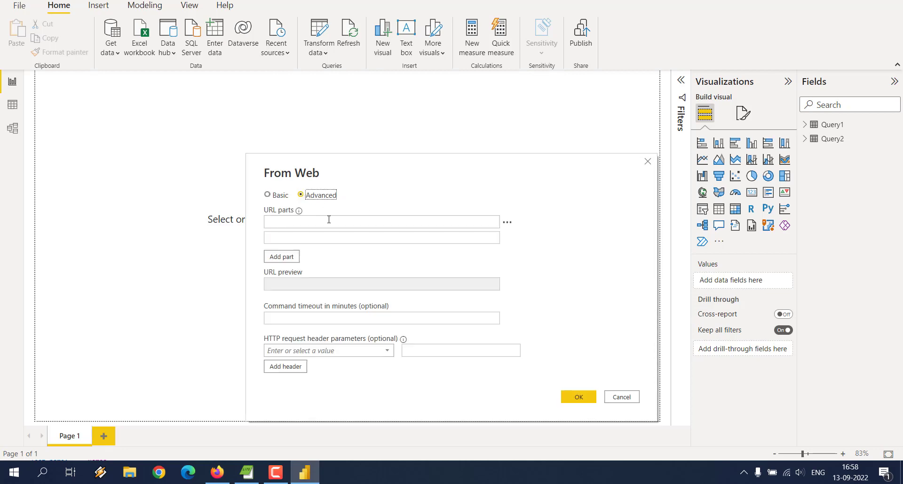
{"action": "left_click", "coordinate": [329, 221]}
{"action": "key", "text": "ctrl+v"}
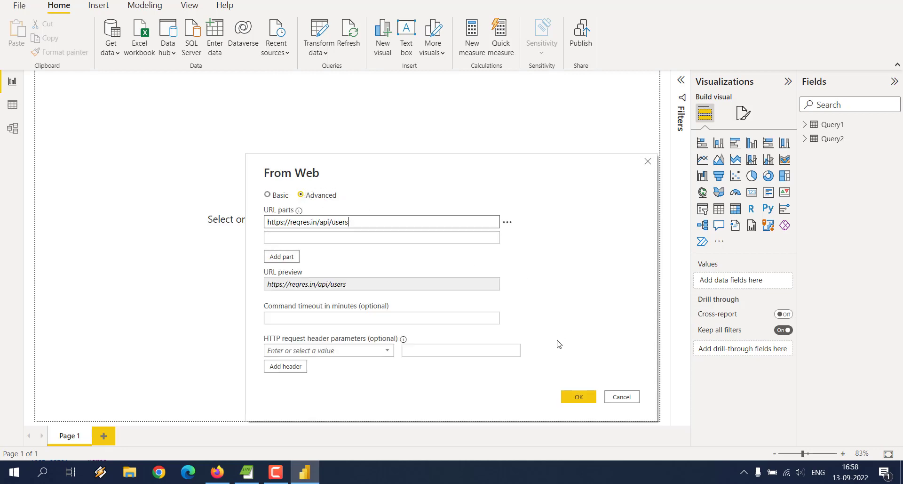
{"action": "left_click", "coordinate": [579, 396]}
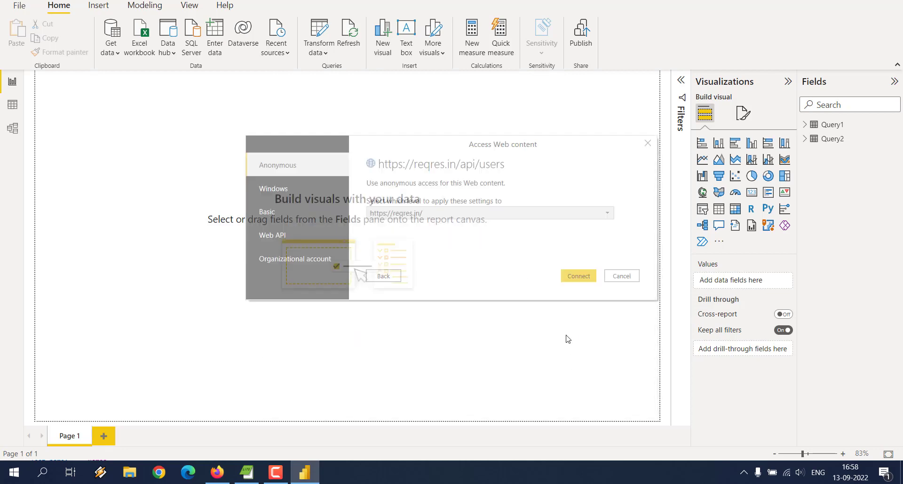
{"action": "left_click", "coordinate": [578, 277]}
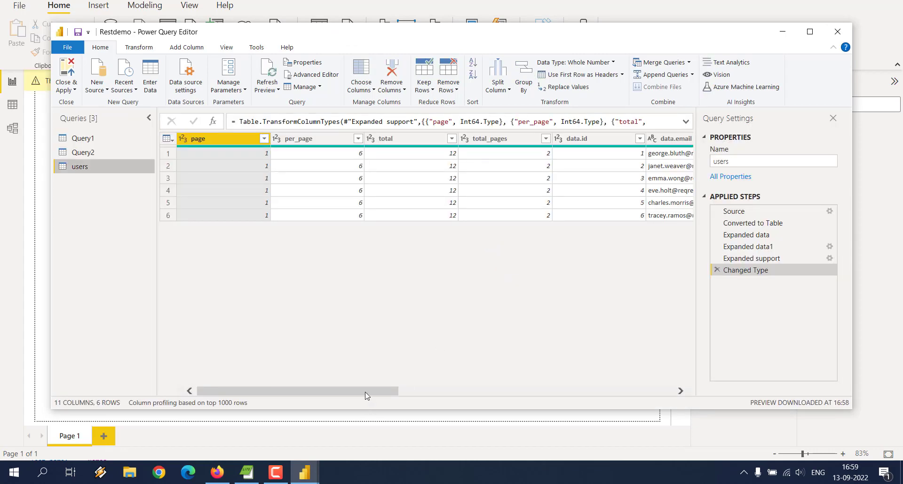
Remove the per_page, total, total_pages and page columns from the users query
{"action": "left_click_drag", "start_coordinate": [368, 396], "coordinate": [290, 367]}
{"action": "right_click", "coordinate": [314, 139]}
{"action": "left_click", "coordinate": [325, 164]}
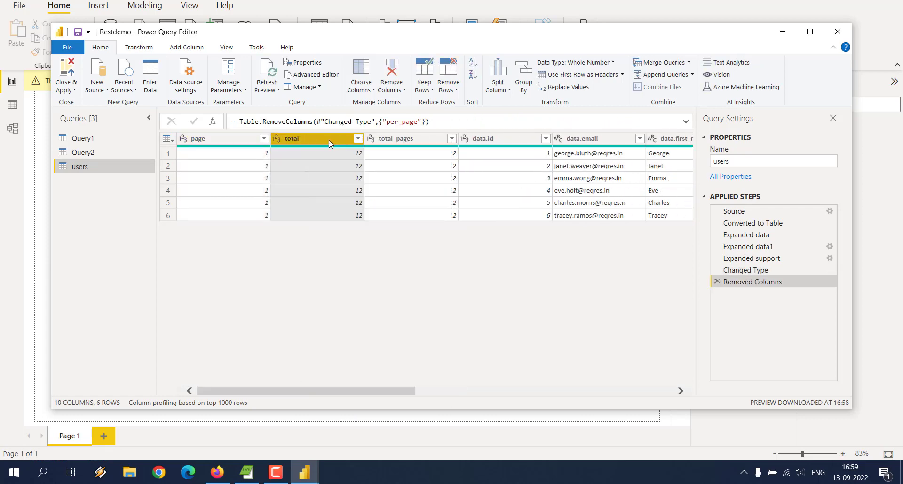
{"action": "right_click", "coordinate": [328, 139]}
{"action": "left_click", "coordinate": [337, 162]}
{"action": "right_click", "coordinate": [324, 141]}
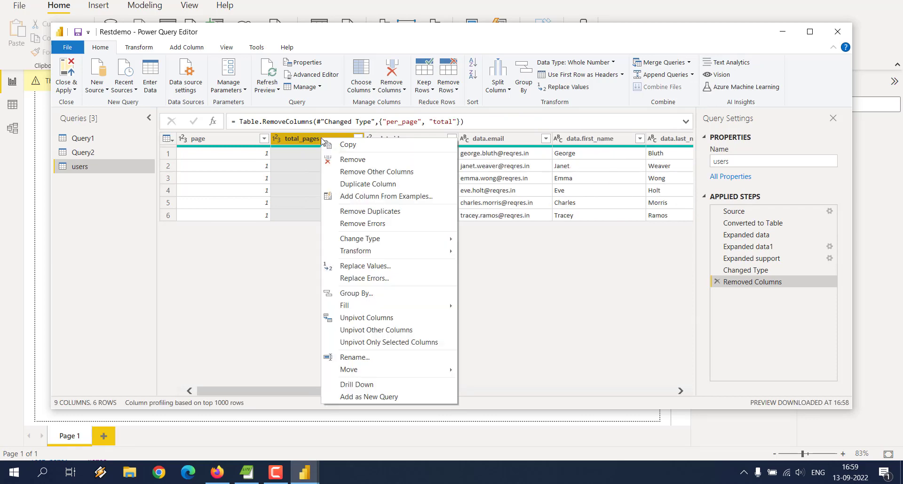
{"action": "left_click", "coordinate": [326, 159]}
{"action": "right_click", "coordinate": [318, 136]}
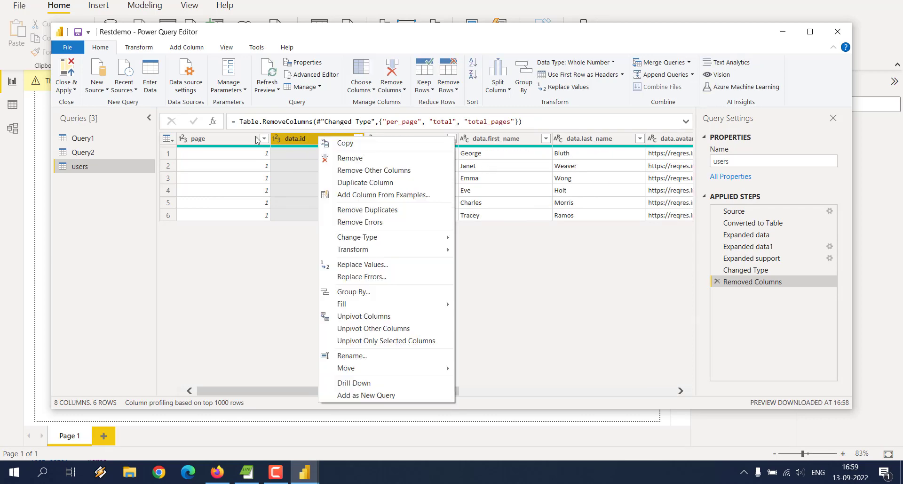
{"action": "left_click", "coordinate": [225, 137]}
{"action": "right_click", "coordinate": [225, 137]}
{"action": "left_click", "coordinate": [238, 158]}
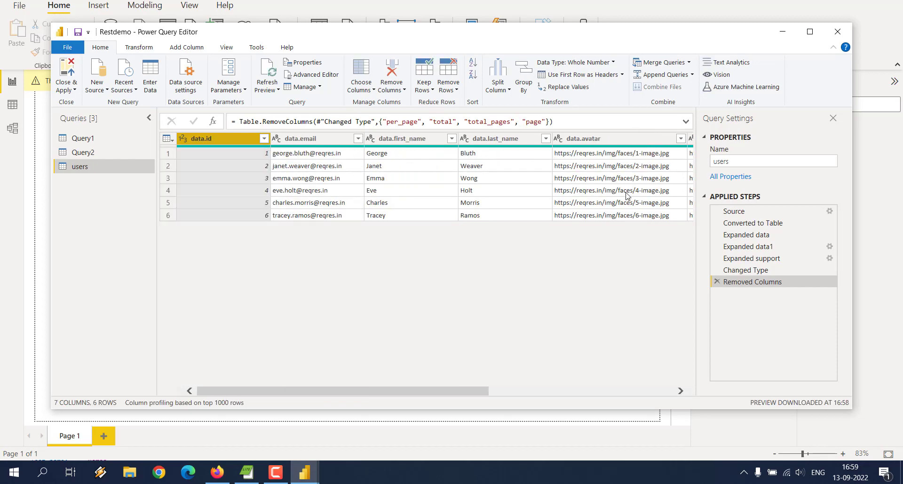
Remove the support.text, support.url and data.avatar columns
{"action": "scroll", "coordinate": [486, 395], "scroll_direction": "right", "scroll_amount": 5}
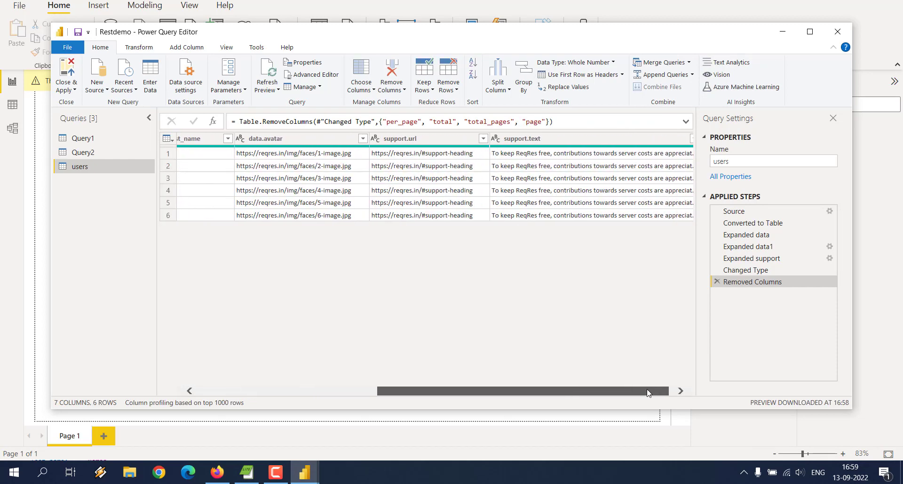
{"action": "right_click", "coordinate": [553, 143]}
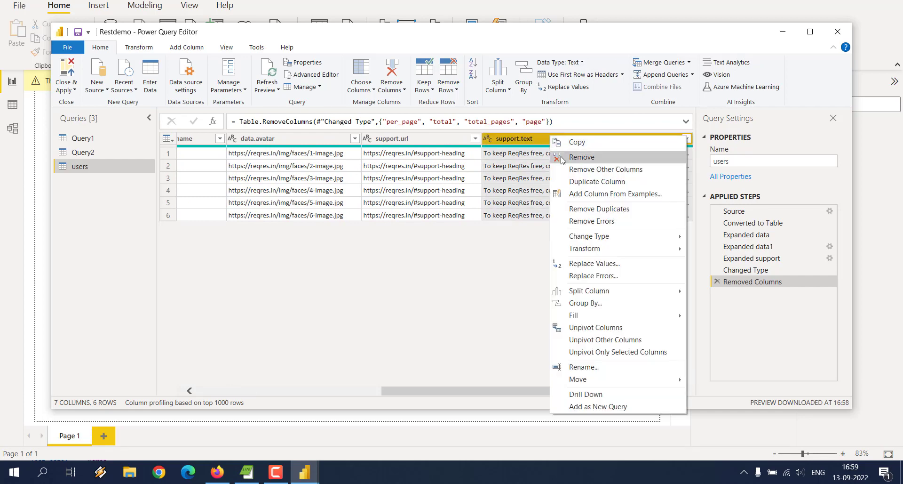
{"action": "left_click", "coordinate": [562, 153]}
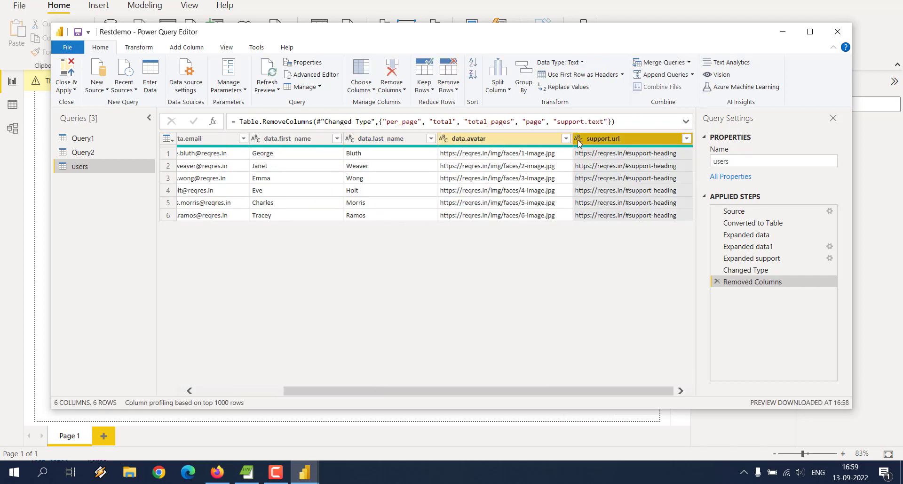
{"action": "right_click", "coordinate": [624, 139]}
{"action": "left_click", "coordinate": [637, 160]}
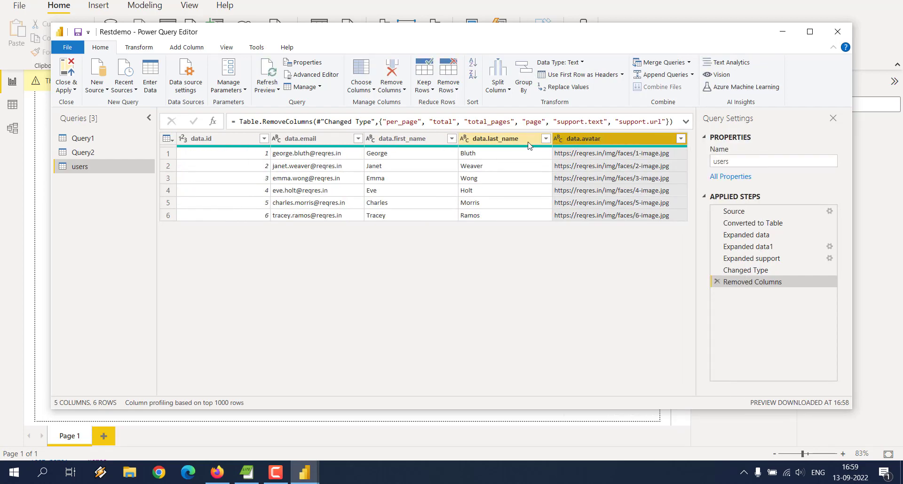
{"action": "right_click", "coordinate": [580, 139]}
{"action": "left_click", "coordinate": [588, 159]}
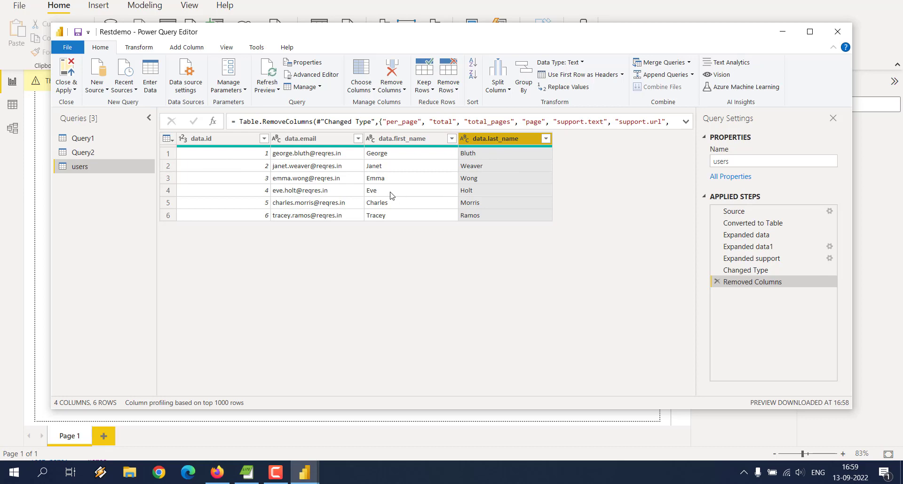
Exit the Power Query Editor via Close & Apply, choosing Not now so query changes stay pending
{"action": "left_click", "coordinate": [61, 86]}
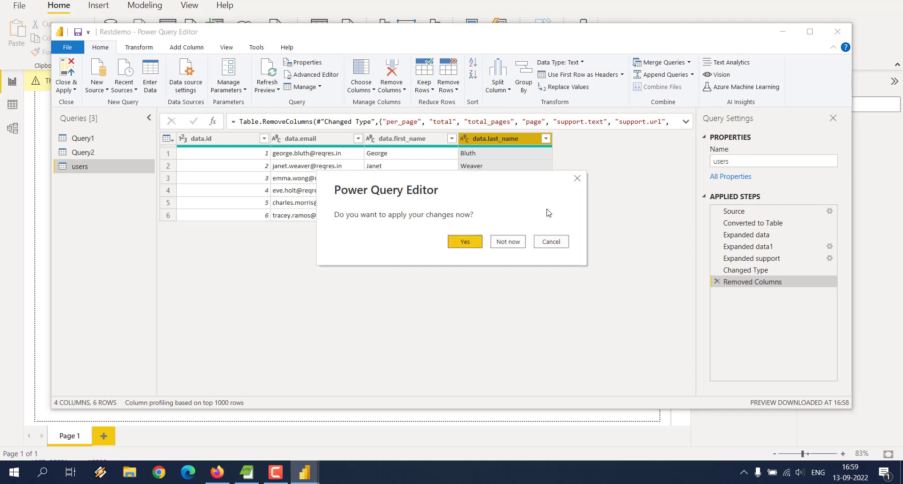
{"action": "left_click", "coordinate": [519, 239]}
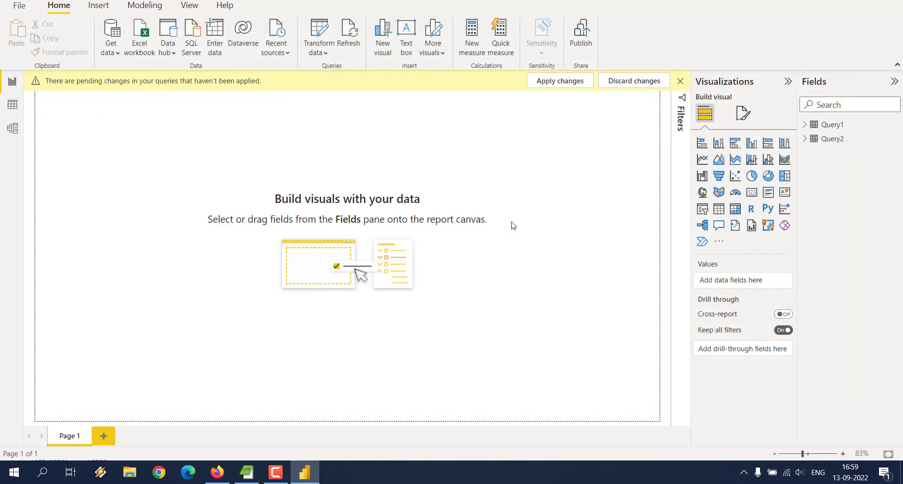